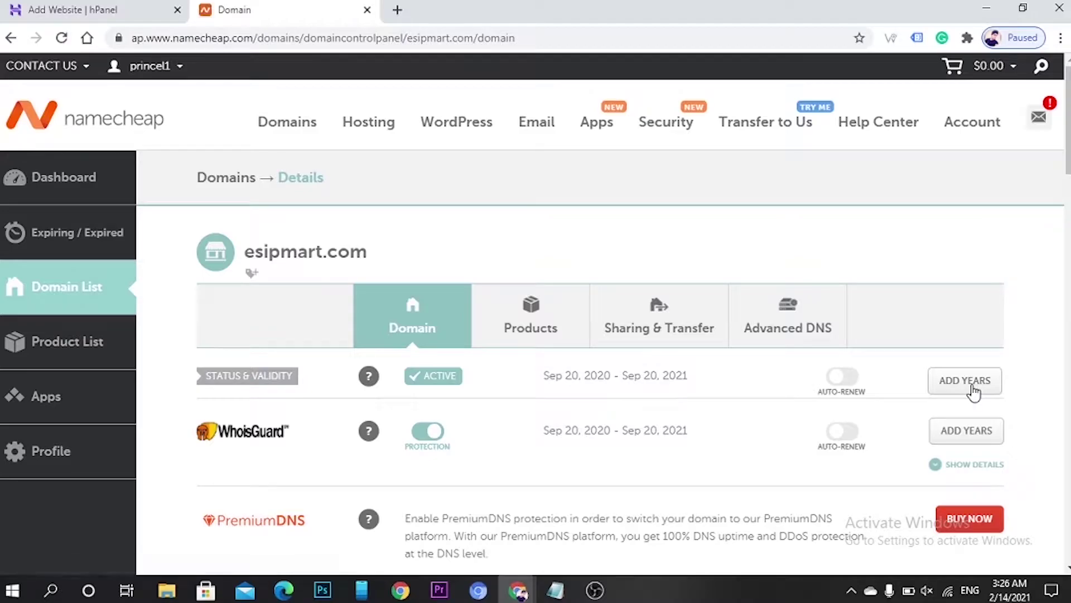
pyautogui.click(144, 8)
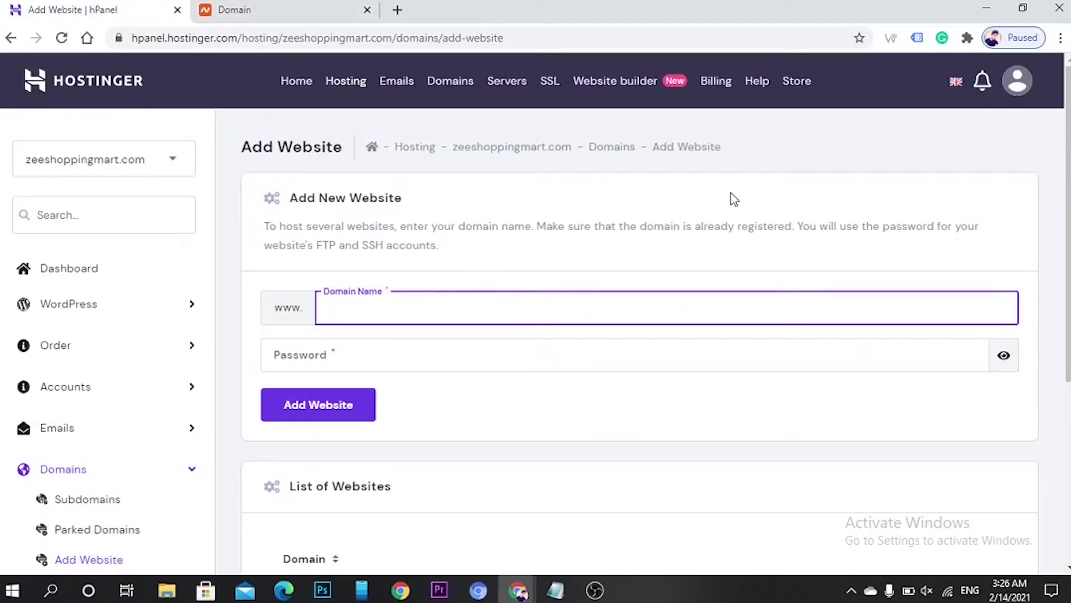
pyautogui.click(383, 308)
pyautogui.write('adaline.ns.cloudflare.com')
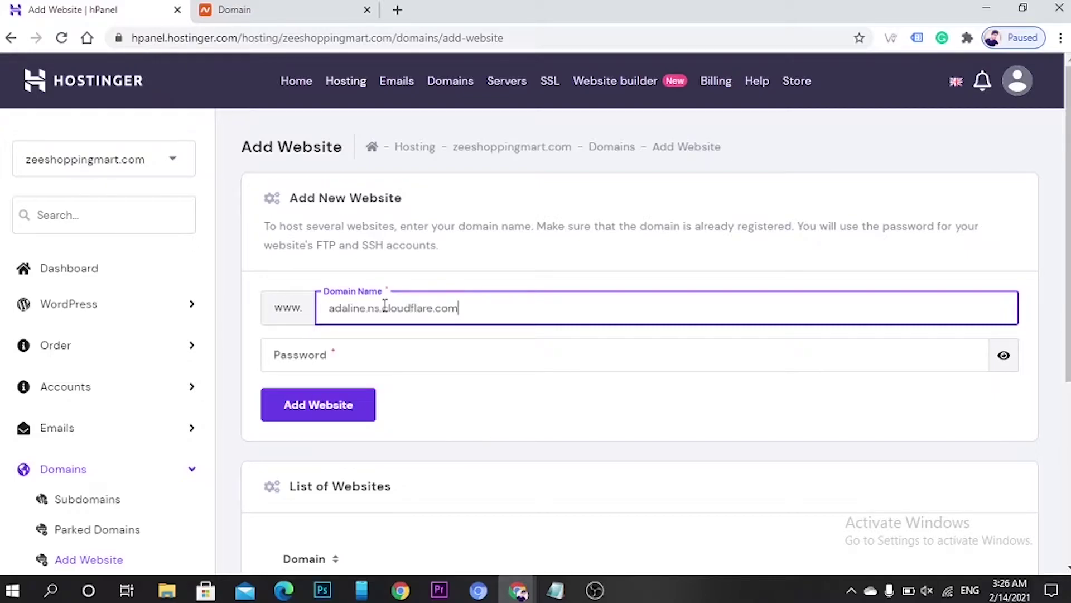
pyautogui.moveTo(505, 309); pyautogui.dragTo(312, 321)
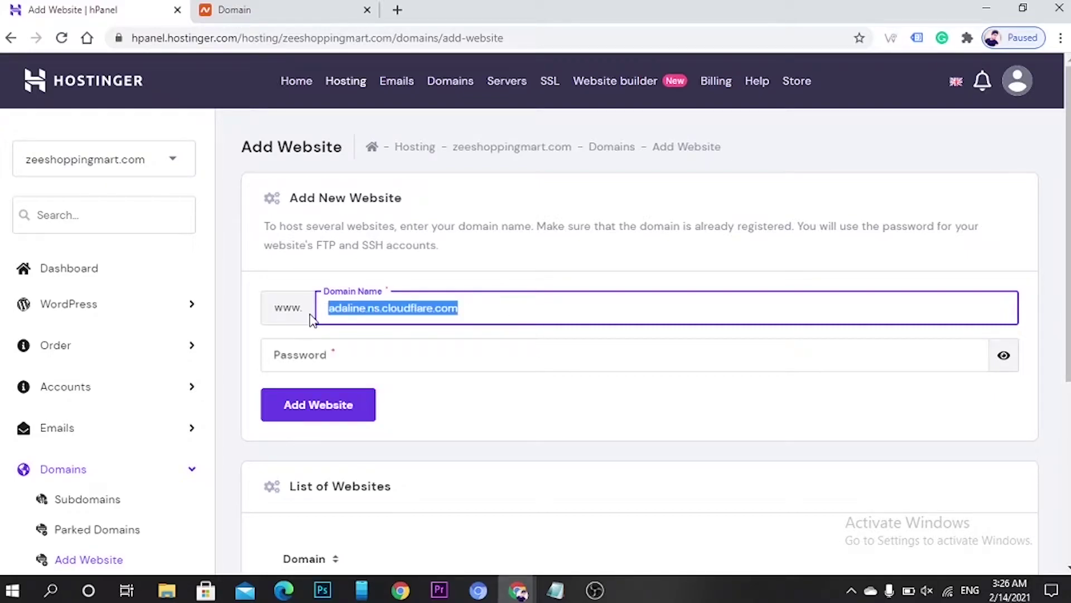
pyautogui.press('BackSpace')
# Step: Switch to the Namecheap domain details page and copy the domain name esipmart.com
pyautogui.click(306, 8)
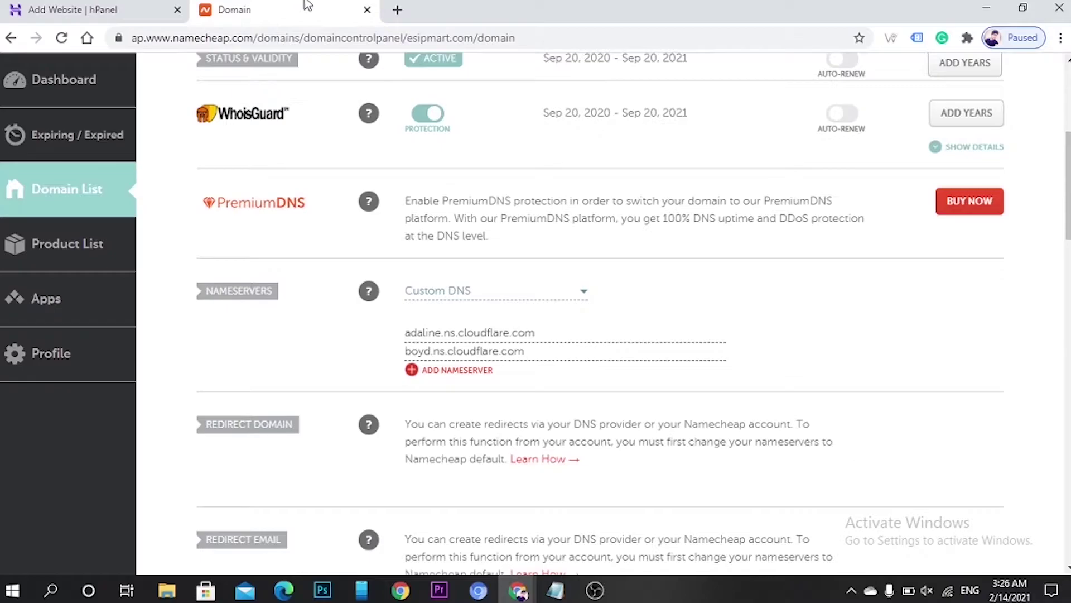
pyautogui.scroll(5, 343, 246)
pyautogui.moveTo(373, 264); pyautogui.dragTo(218, 250)
pyautogui.rightClick(219, 250)
pyautogui.click(240, 258)
# Step: In Hostinger, add a new website with the domain name esipmart.com and enter a password for it
pyautogui.click(114, 10)
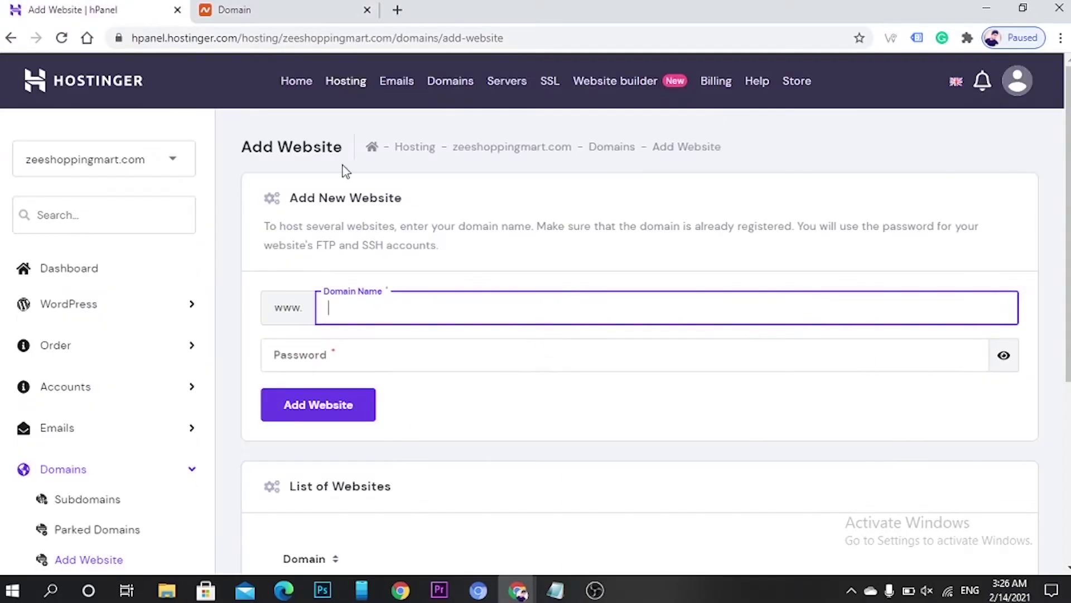
pyautogui.click(456, 308)
pyautogui.hotkey('ctrl', 'v')
pyautogui.click(467, 353)
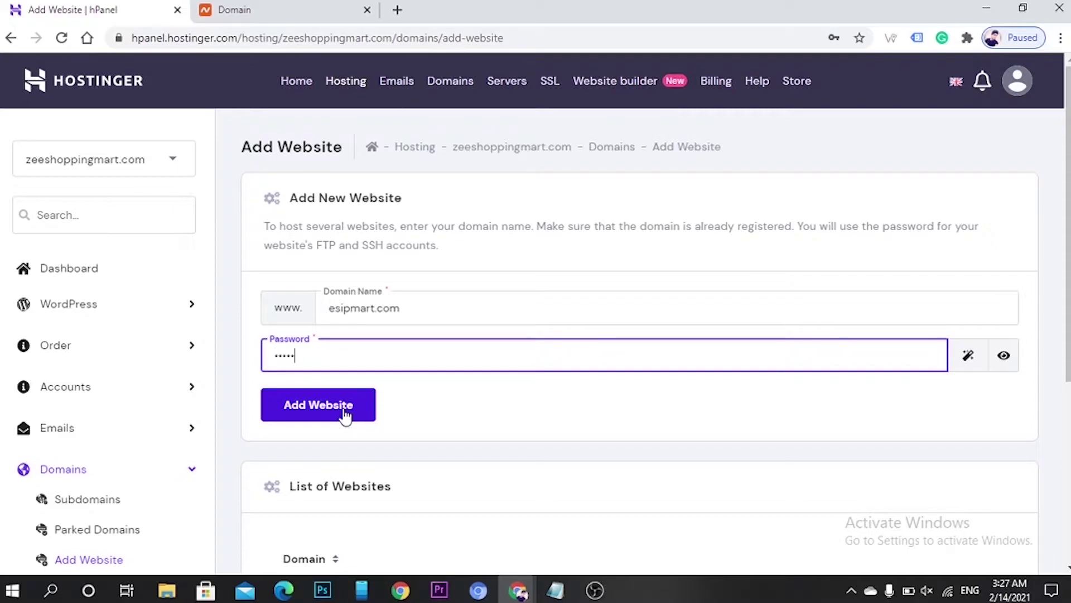
pyautogui.click(345, 416)
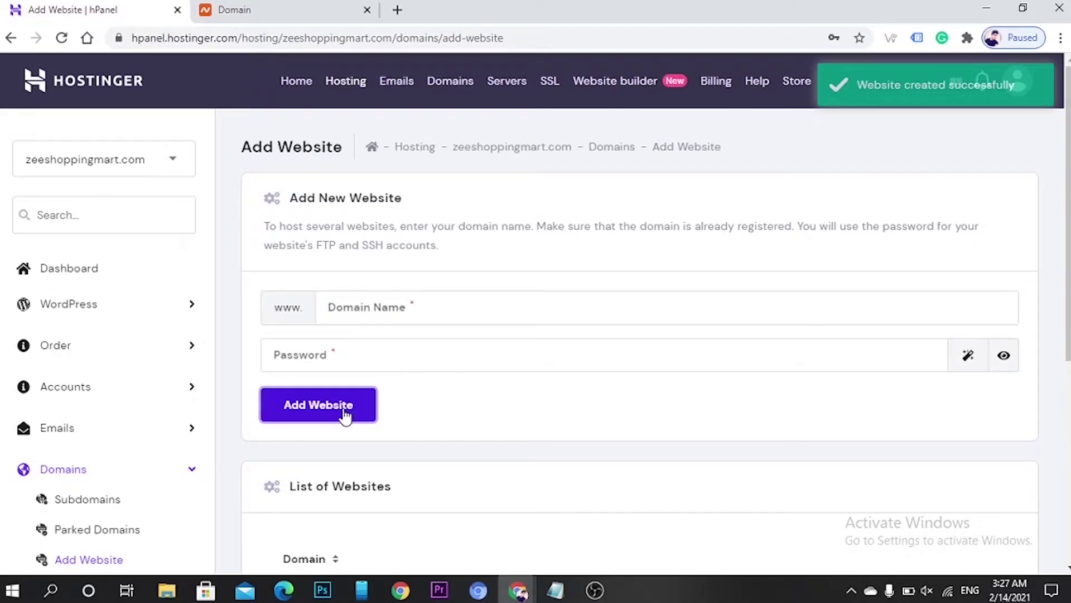
# Step: Open the management page of esipmart.com from the list of websites and go to its Hostinger nameservers
pyautogui.scroll(-6, 553, 363)
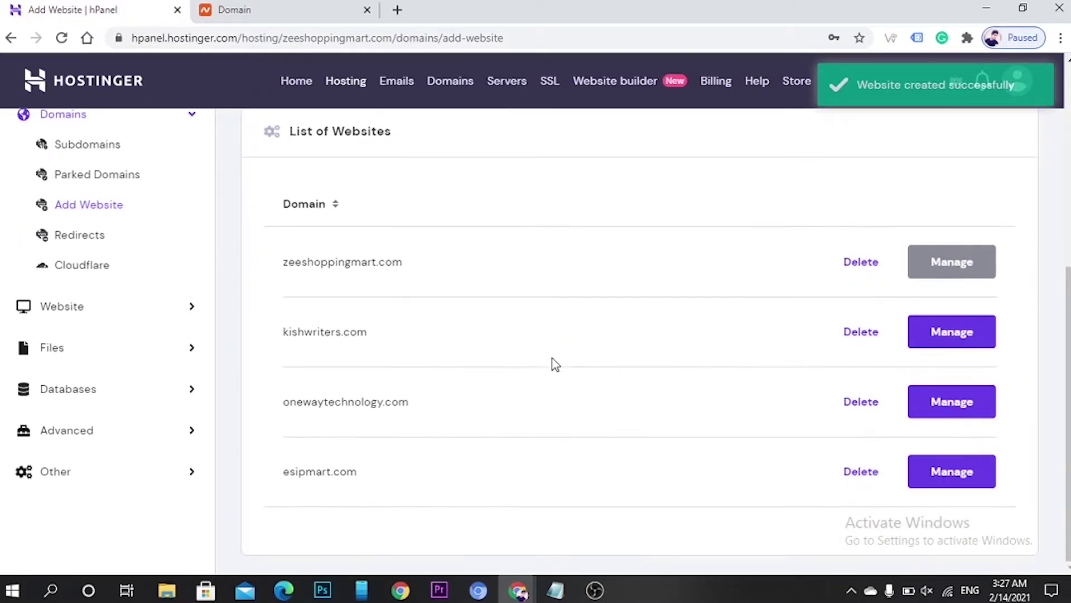
pyautogui.click(946, 480)
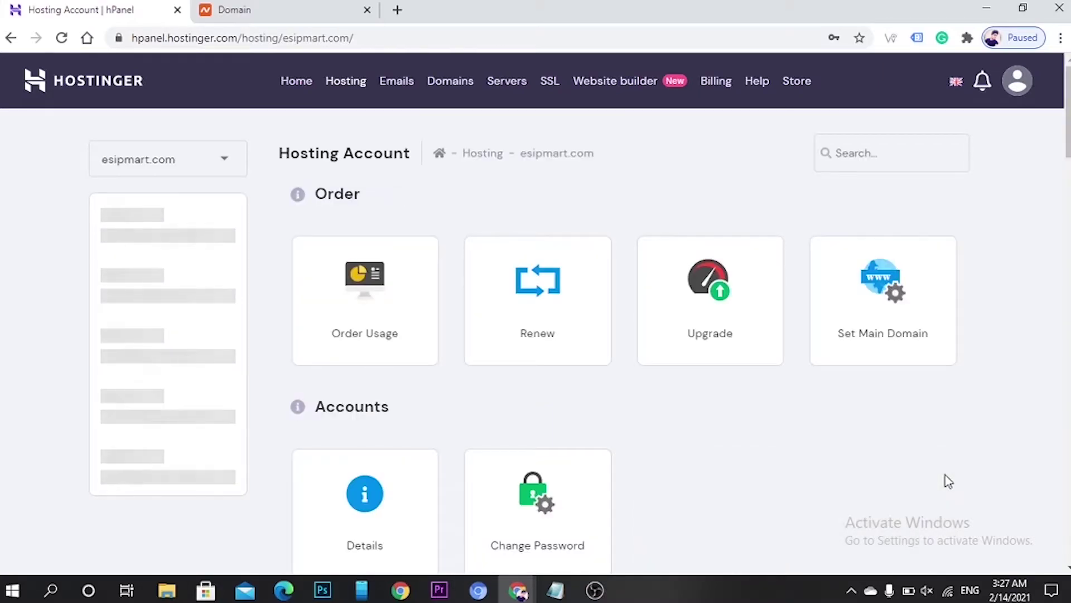
pyautogui.scroll(-1, 284, 498)
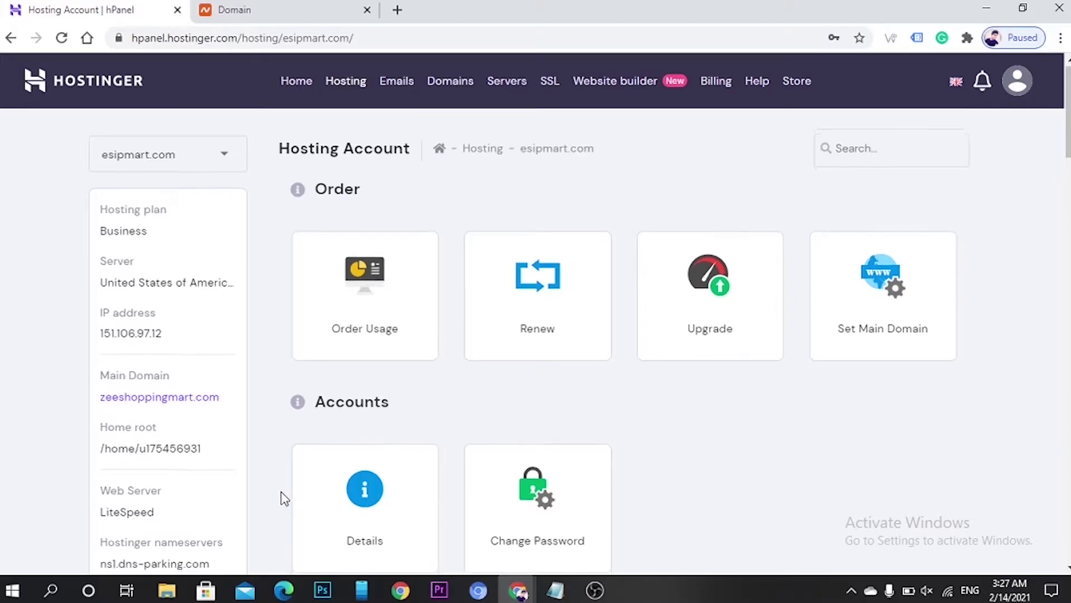
pyautogui.scroll(-3, 284, 499)
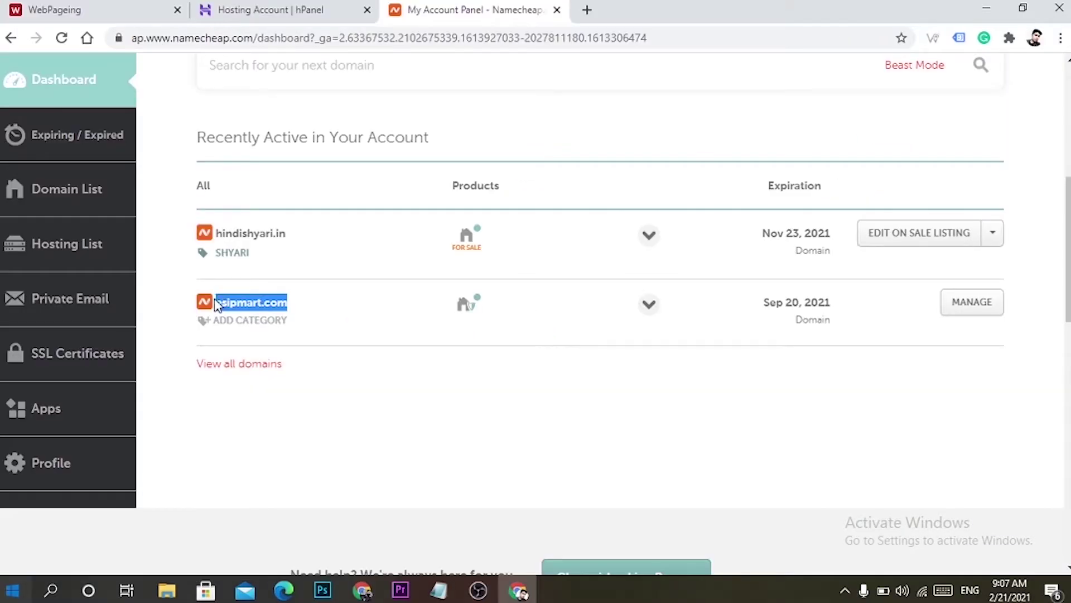
# Step: Open the management page of esipmart.com in Namecheap and go to its nameserver setting
pyautogui.click(367, 309)
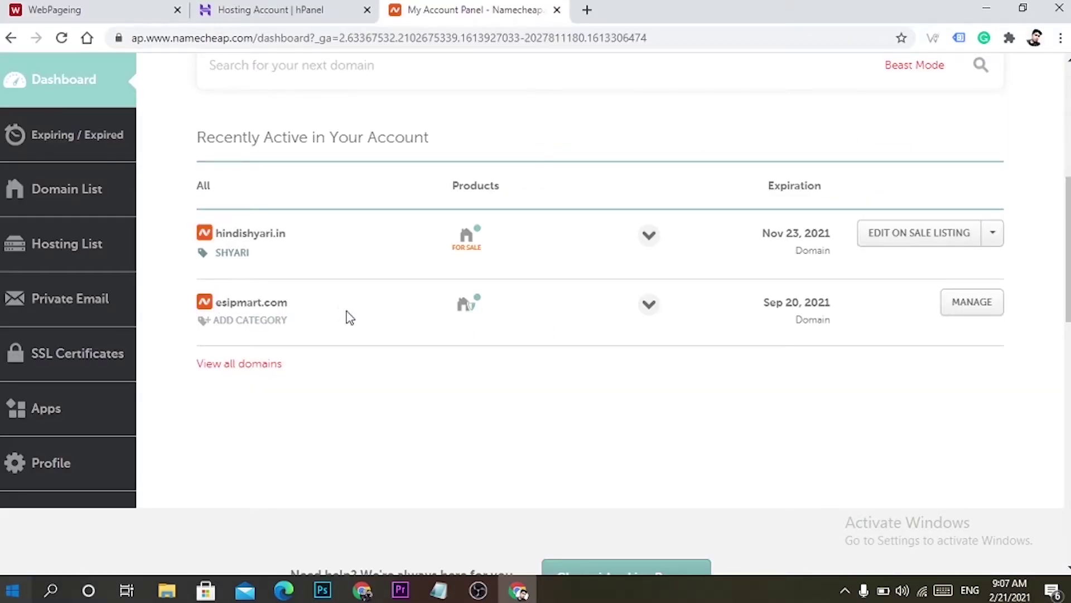
pyautogui.click(976, 314)
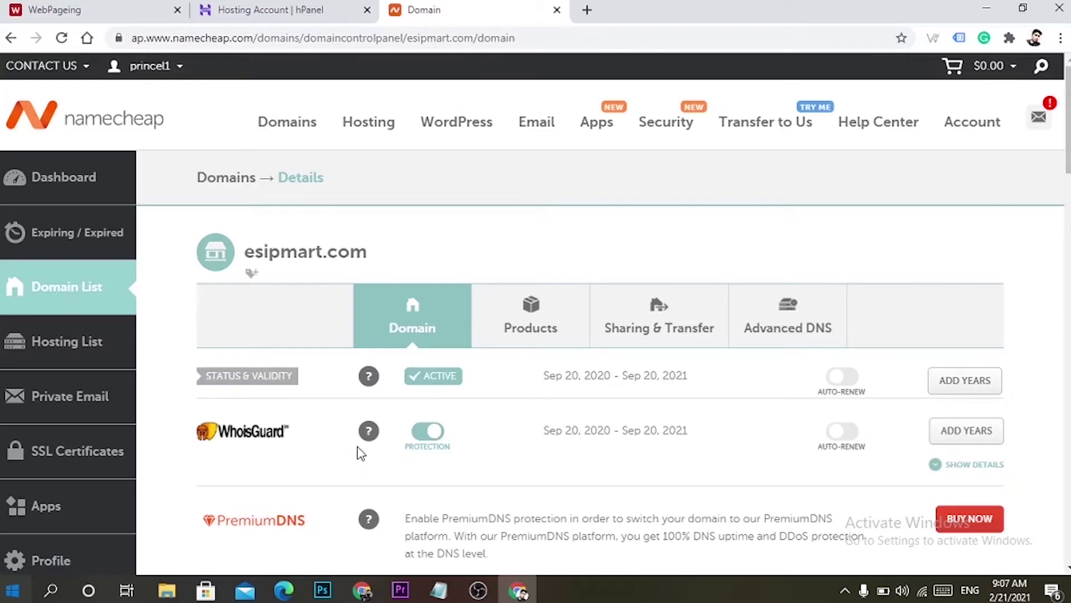
pyautogui.scroll(-4, 360, 444)
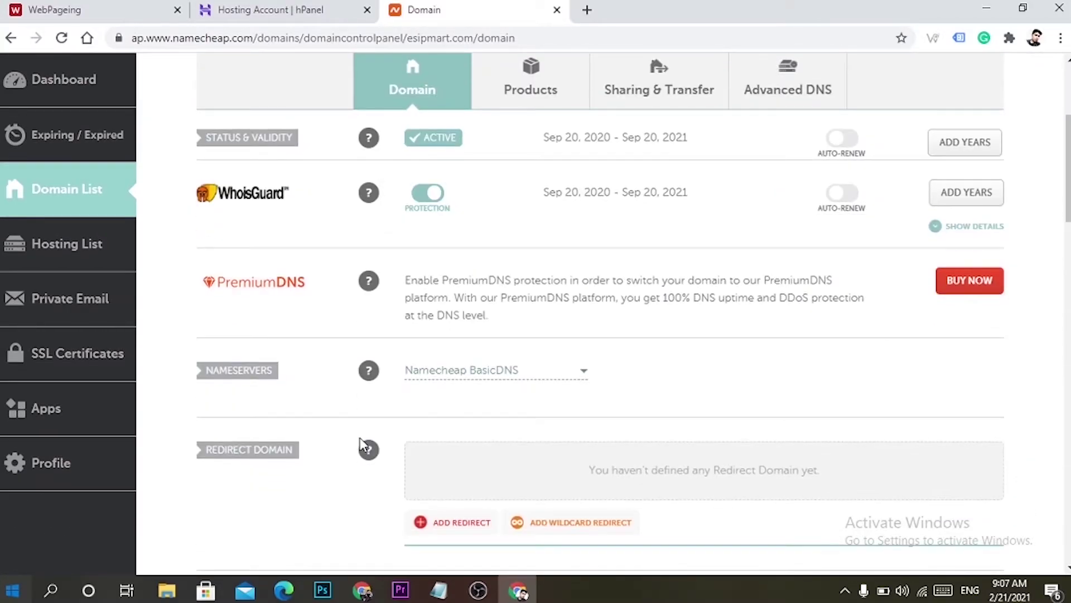
pyautogui.scroll(-3, 360, 443)
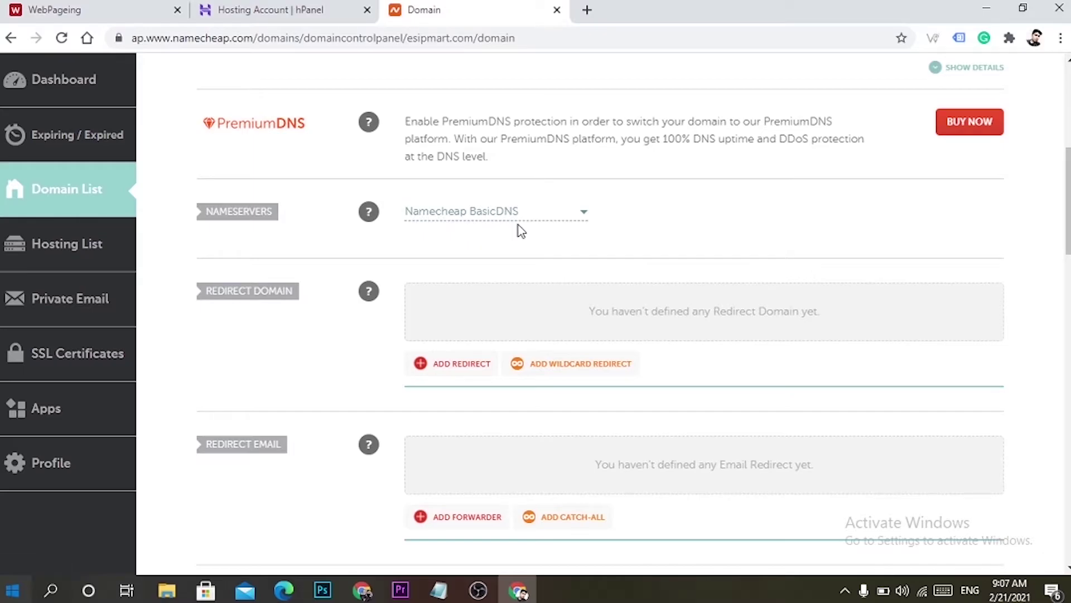
pyautogui.scroll(7, 490, 270)
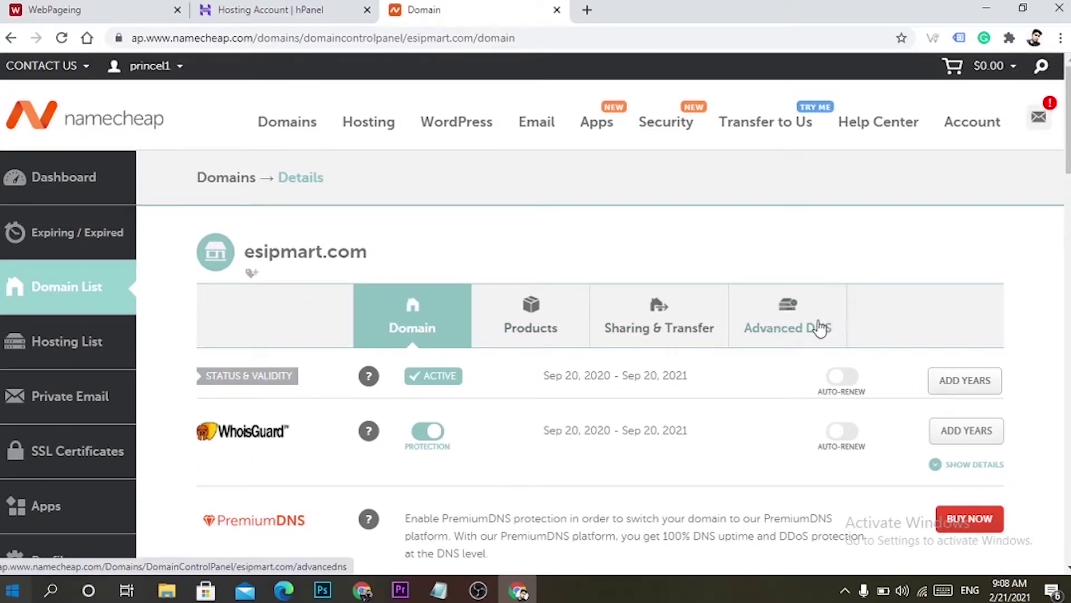
pyautogui.click(804, 328)
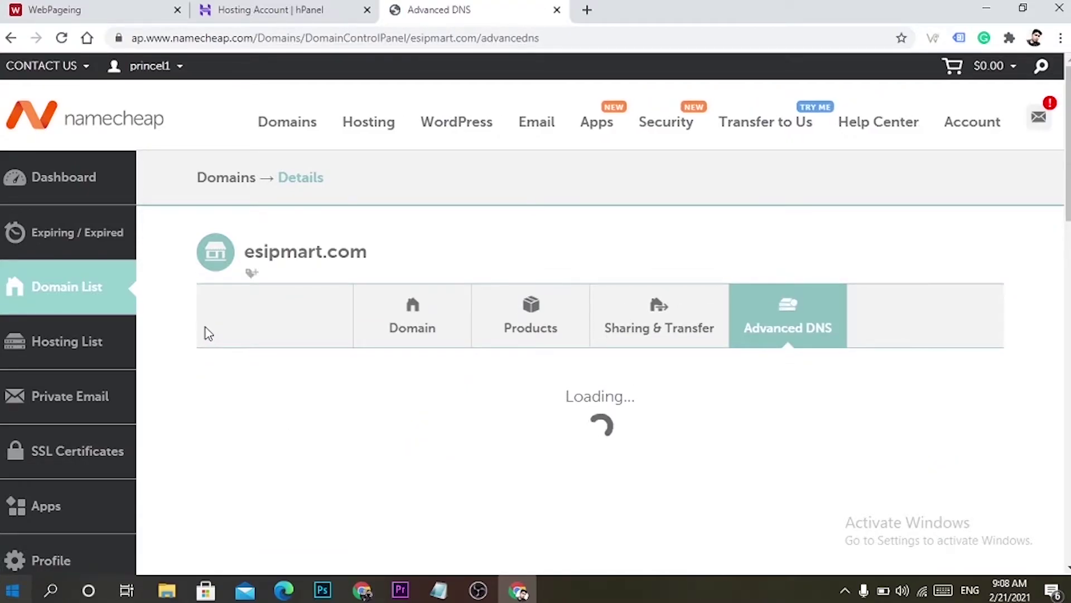
pyautogui.scroll(-5, 565, 345)
pyautogui.scroll(-3, 564, 342)
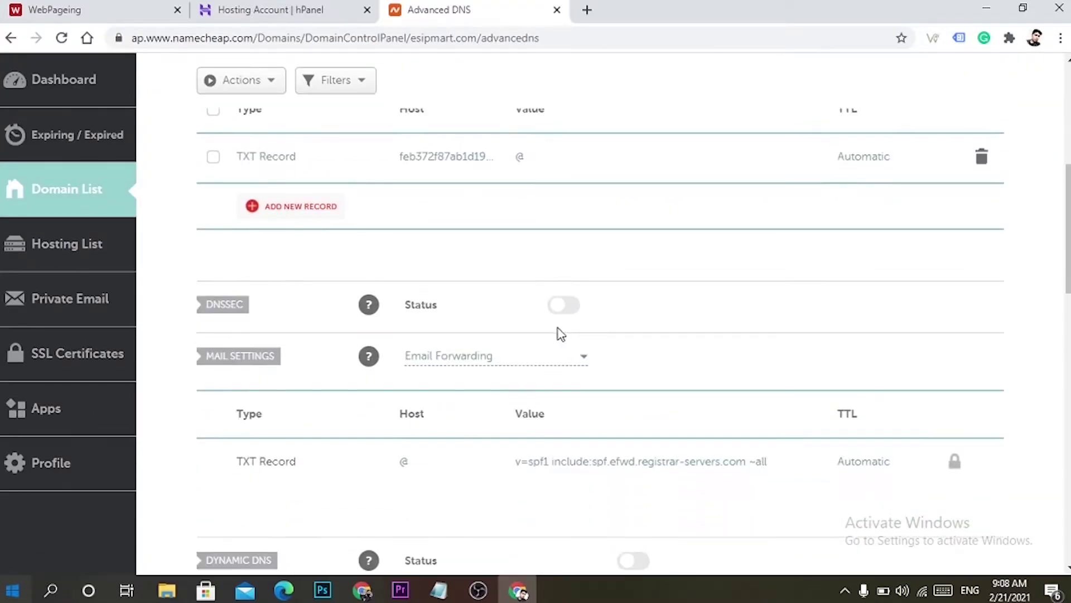
pyautogui.click(290, 206)
pyautogui.scroll(2, 477, 186)
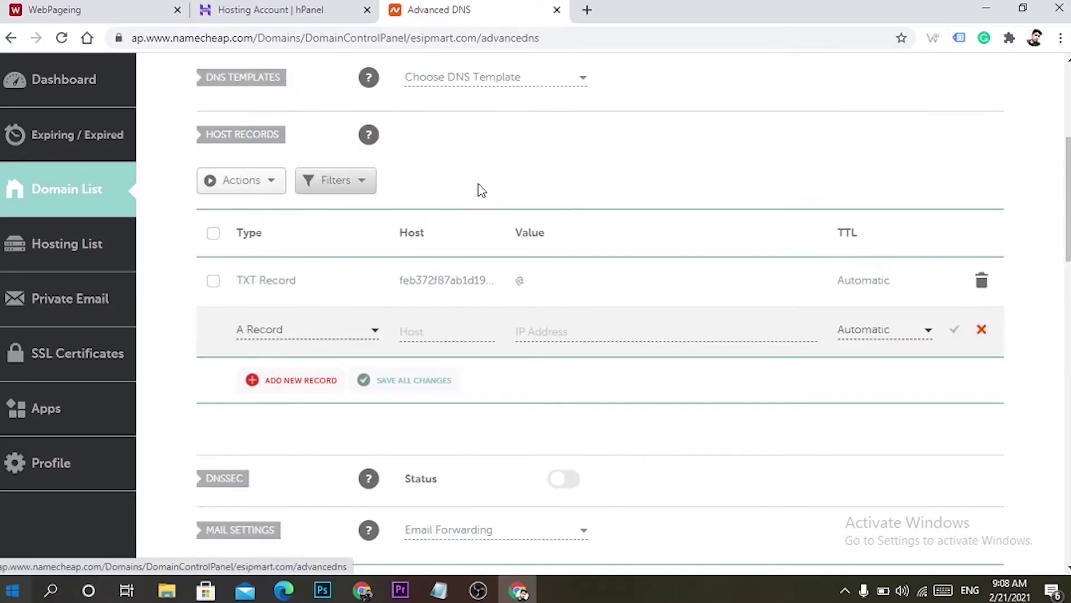
pyautogui.click(304, 329)
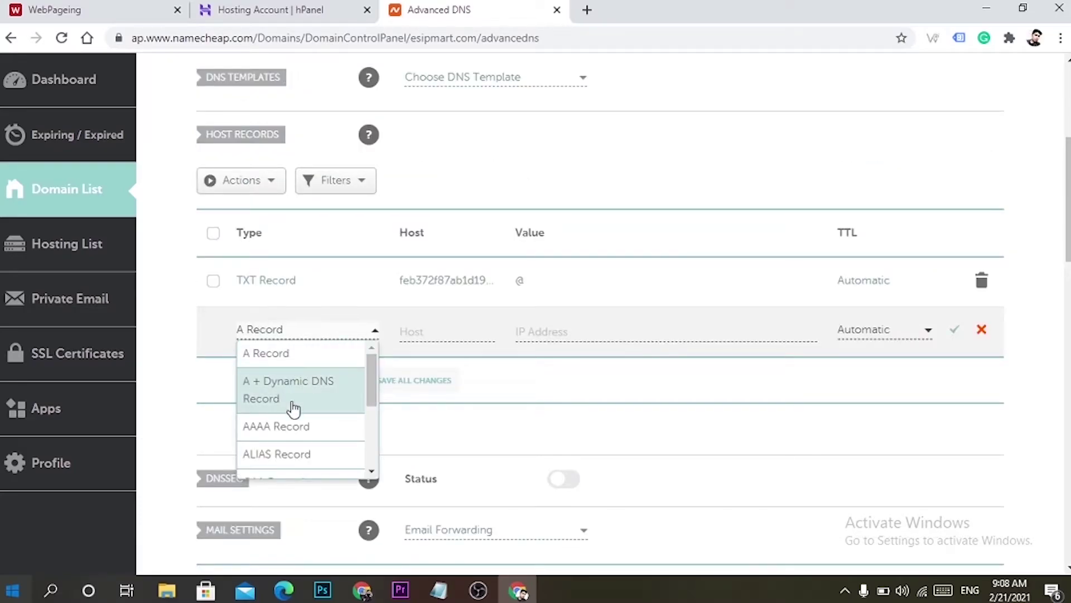
pyautogui.scroll(-3, 300, 399)
pyautogui.scroll(-2, 298, 409)
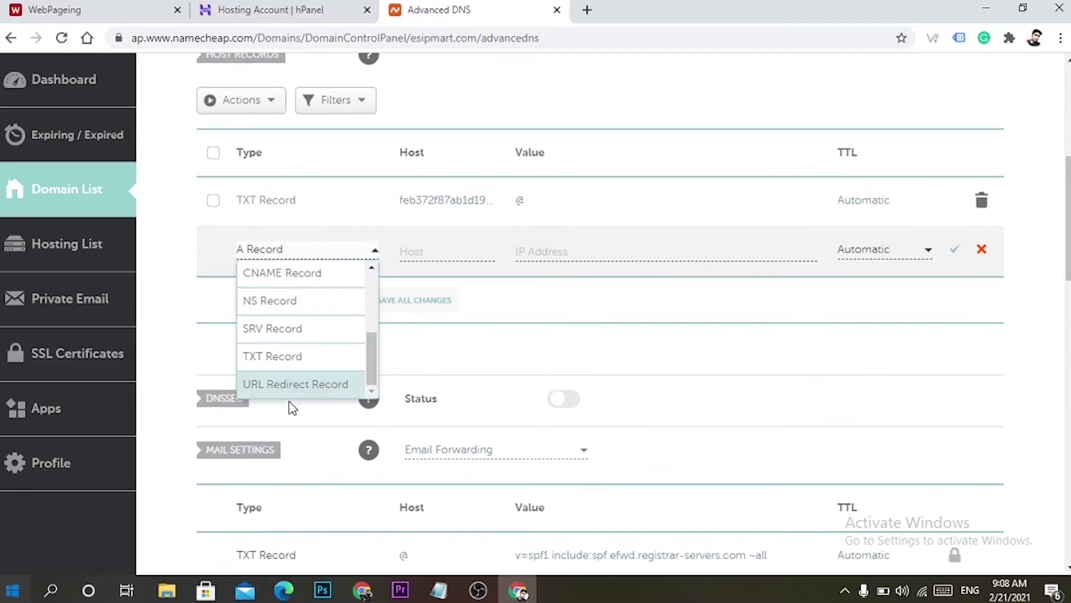
pyautogui.click(584, 353)
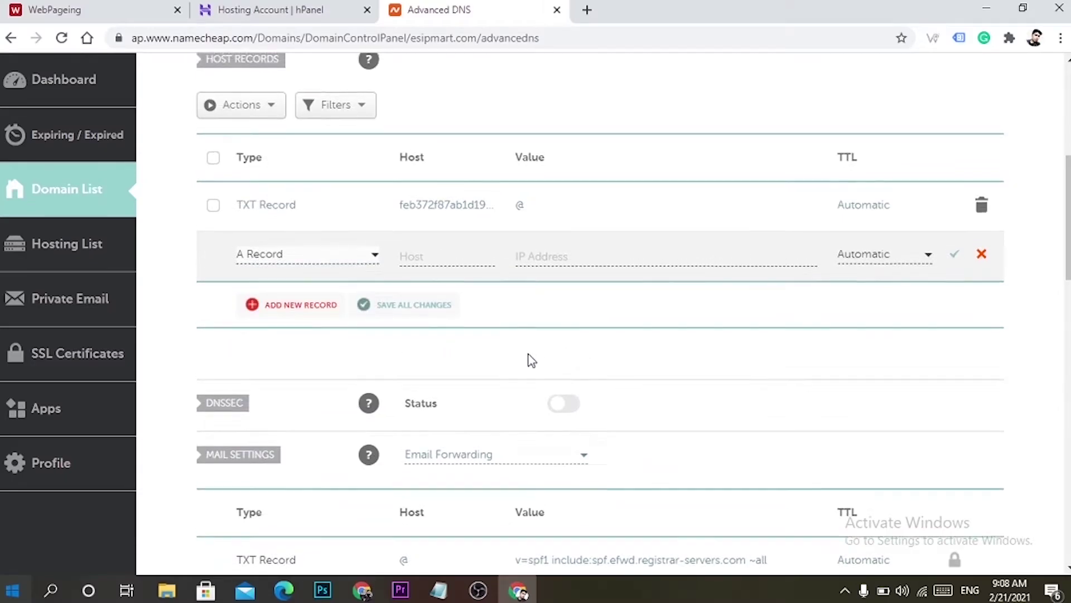
pyautogui.scroll(6, 533, 359)
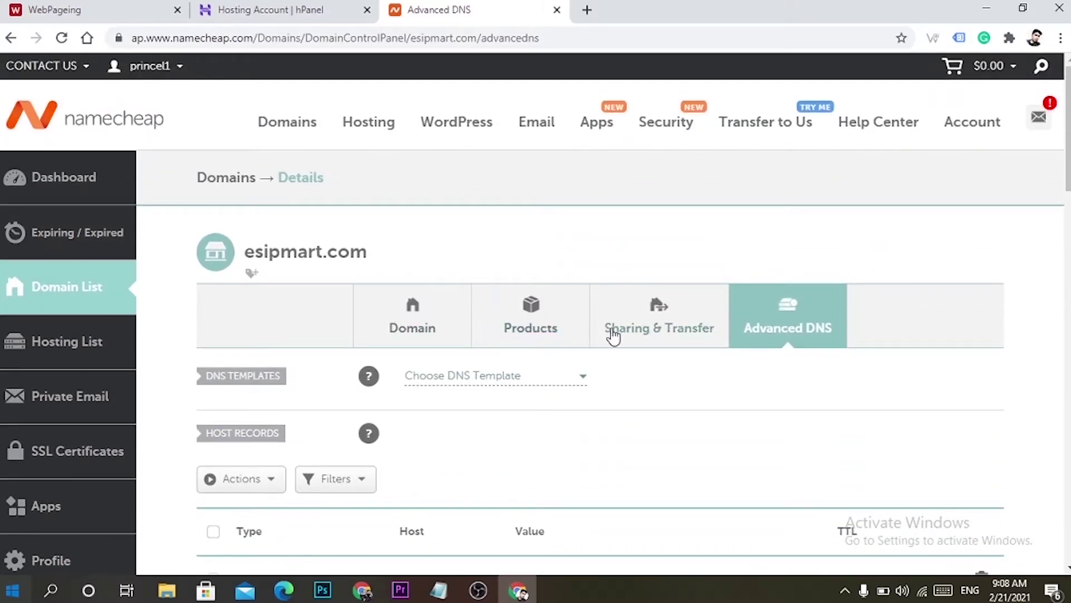
pyautogui.click(419, 338)
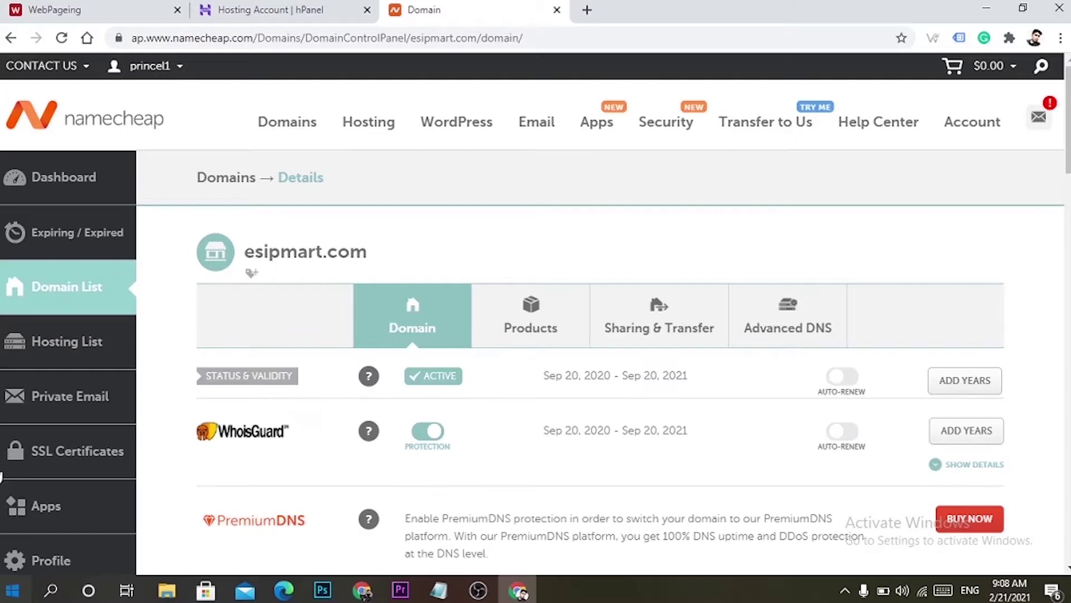
# Step: Set the nameservers option of esipmart.com to Custom DNS
pyautogui.scroll(-2, 301, 468)
pyautogui.scroll(-2, 298, 470)
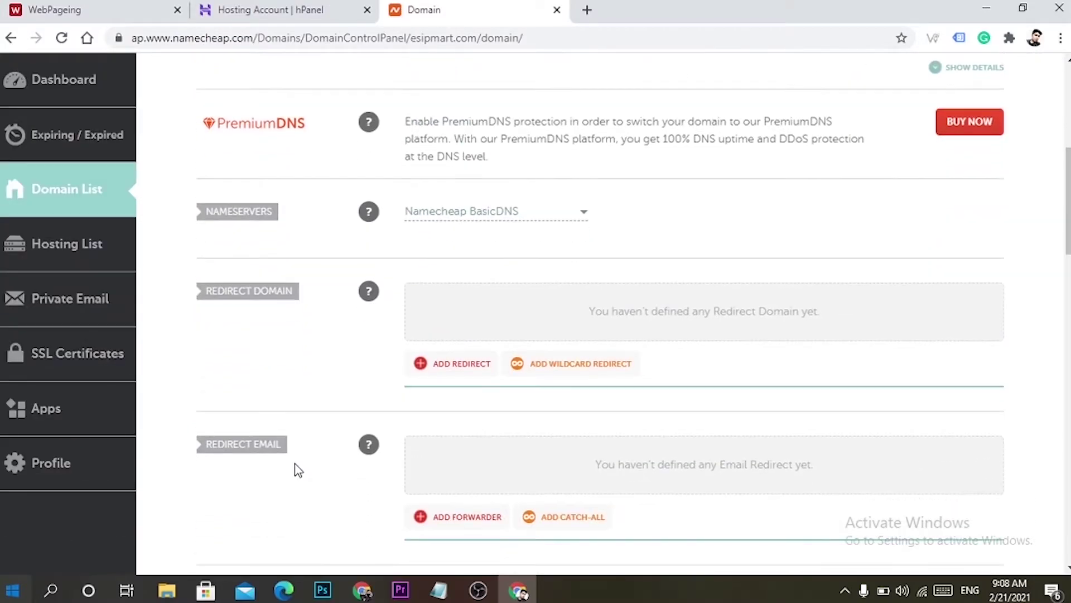
pyautogui.scroll(6, 466, 318)
pyautogui.scroll(2, 459, 342)
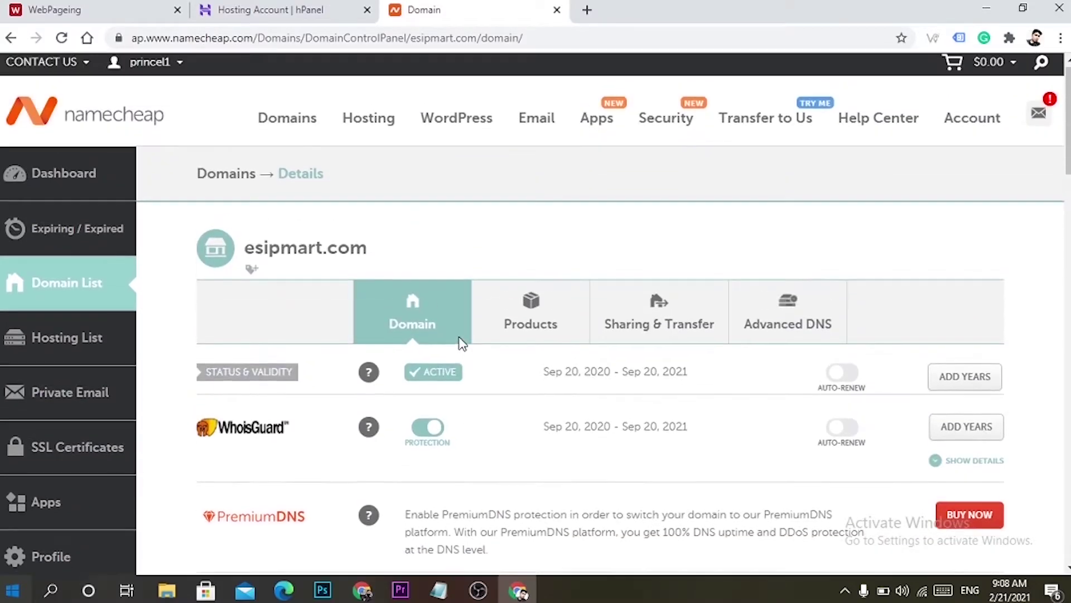
pyautogui.scroll(-3, 460, 353)
pyautogui.scroll(3, 435, 237)
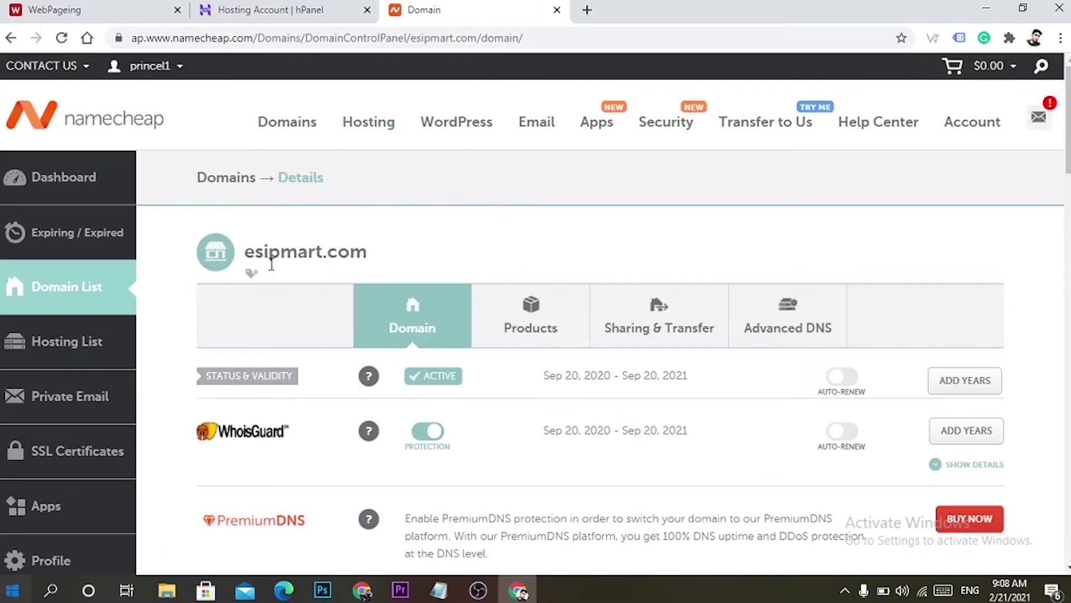
pyautogui.moveTo(380, 256); pyautogui.dragTo(239, 249)
pyautogui.scroll(-4, 362, 309)
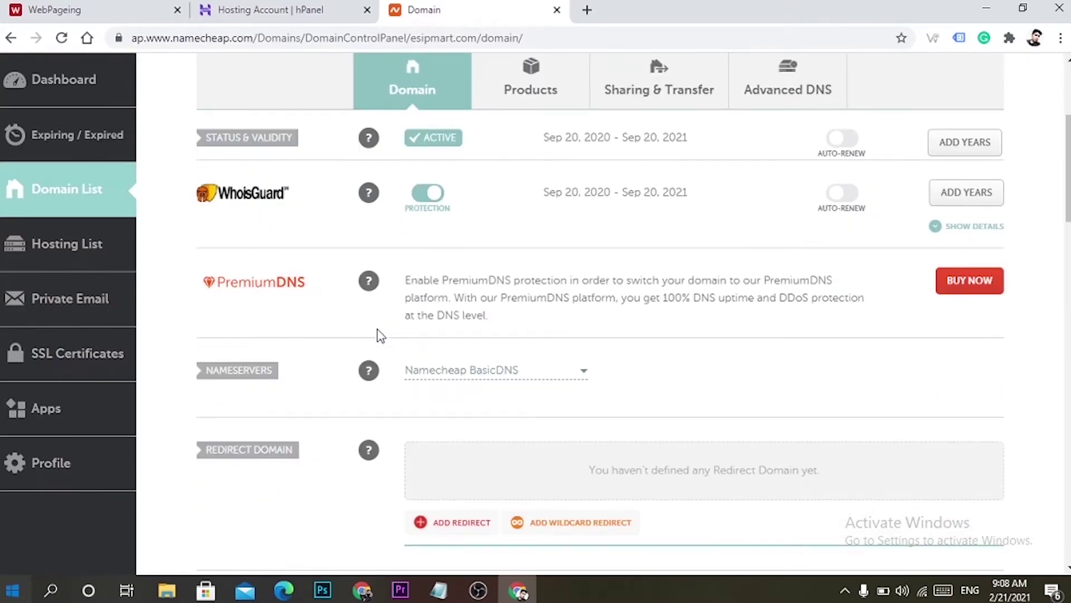
pyautogui.click(509, 383)
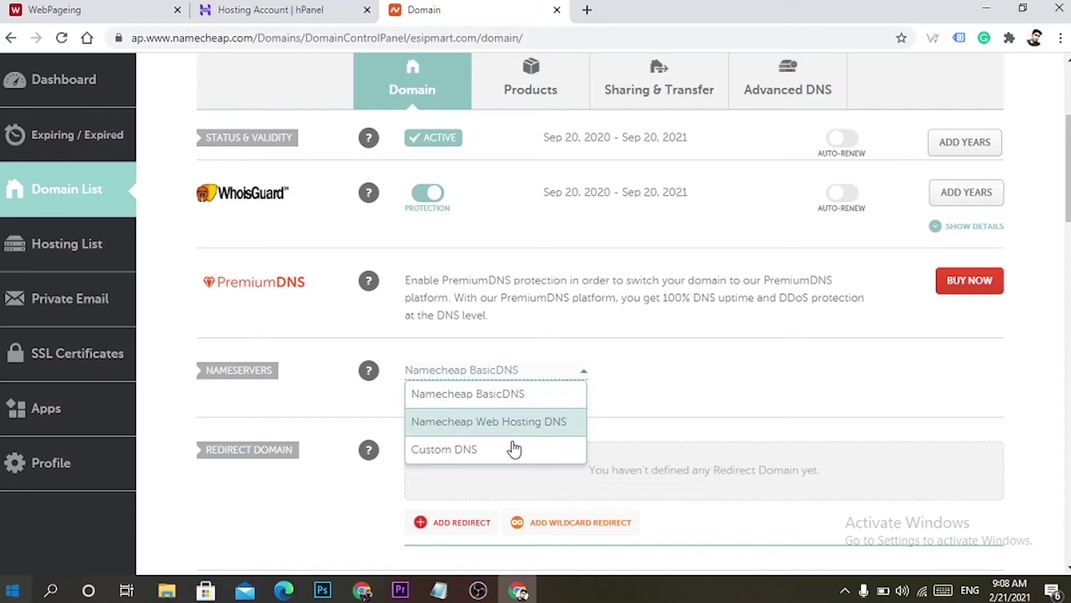
pyautogui.click(493, 454)
pyautogui.scroll(-1, 639, 364)
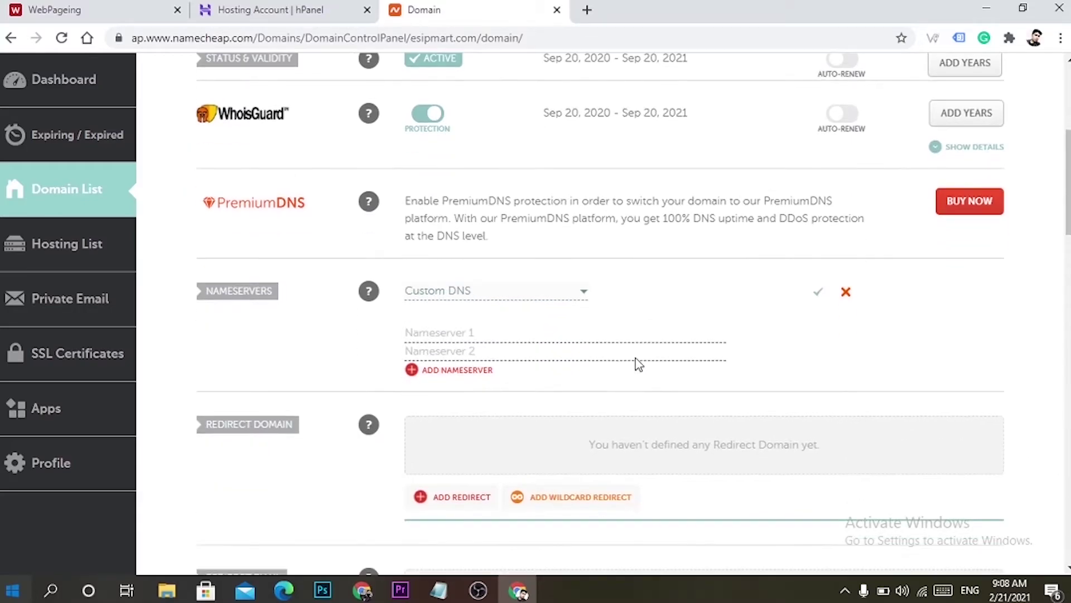
# Step: Copy the first nameserver, ns1.dns-parking.com, from the Hostinger account page and paste it as Nameserver 1 in Namecheap
pyautogui.click(256, 11)
pyautogui.moveTo(217, 334); pyautogui.dragTo(98, 334)
pyautogui.hotkey('ctrl', 'c')
pyautogui.rightClick(119, 332)
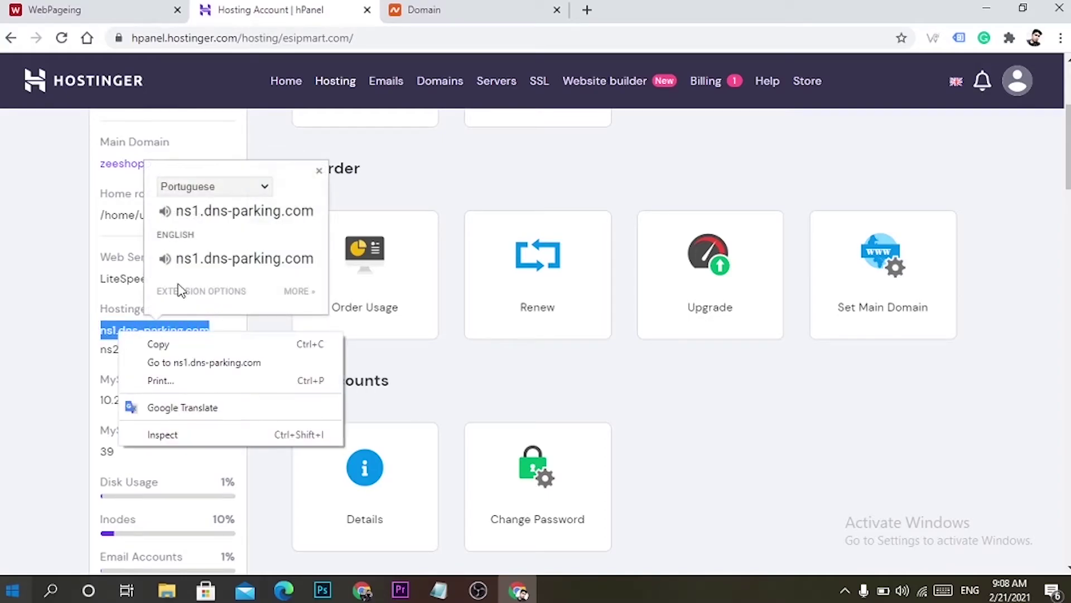
pyautogui.click(157, 343)
pyautogui.click(424, 9)
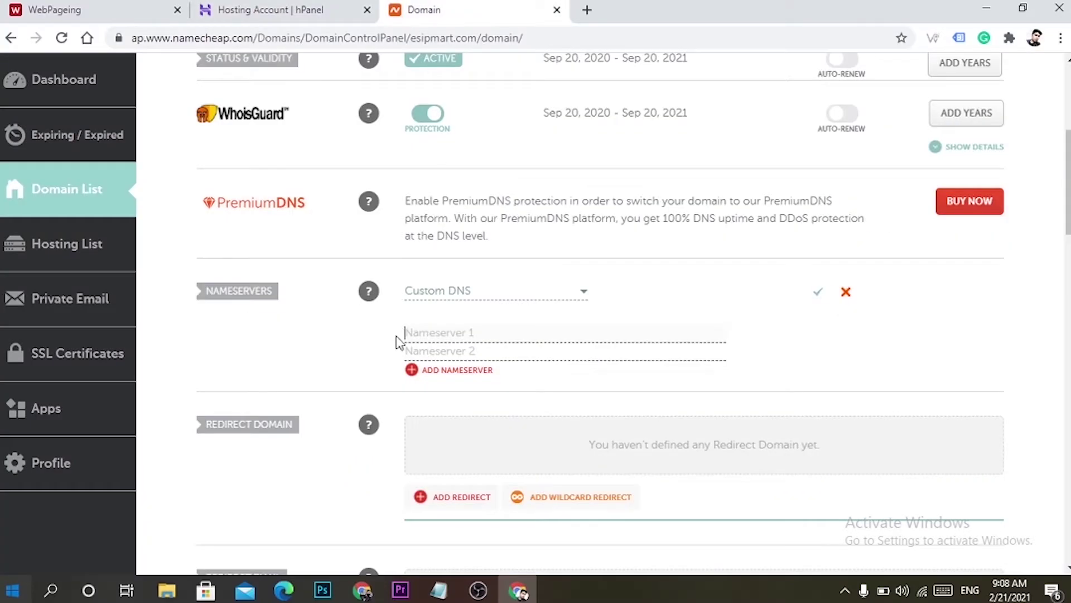
pyautogui.rightClick(424, 331)
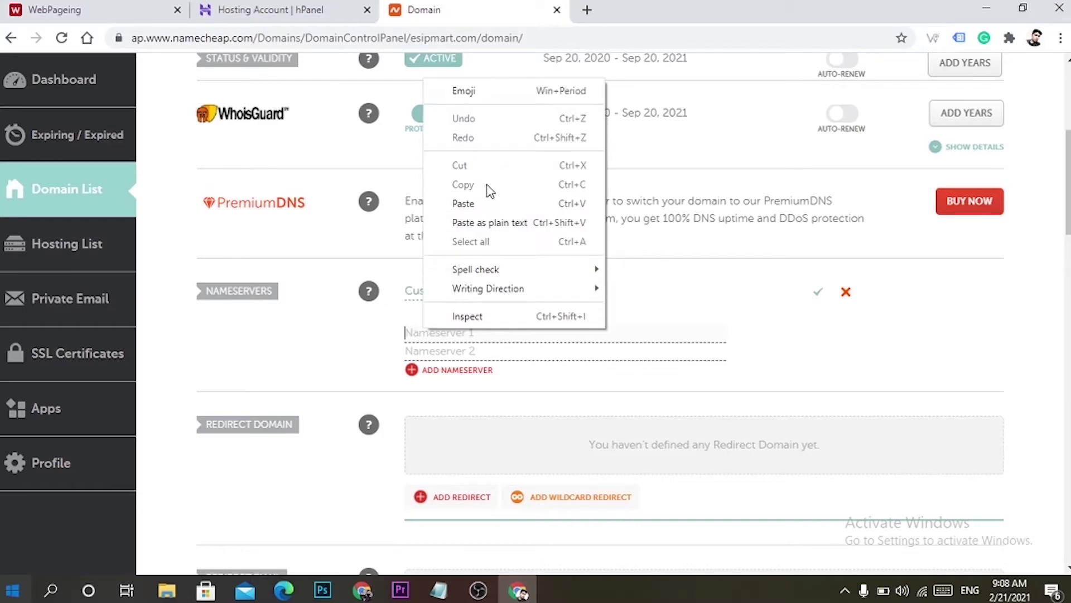
pyautogui.click(481, 209)
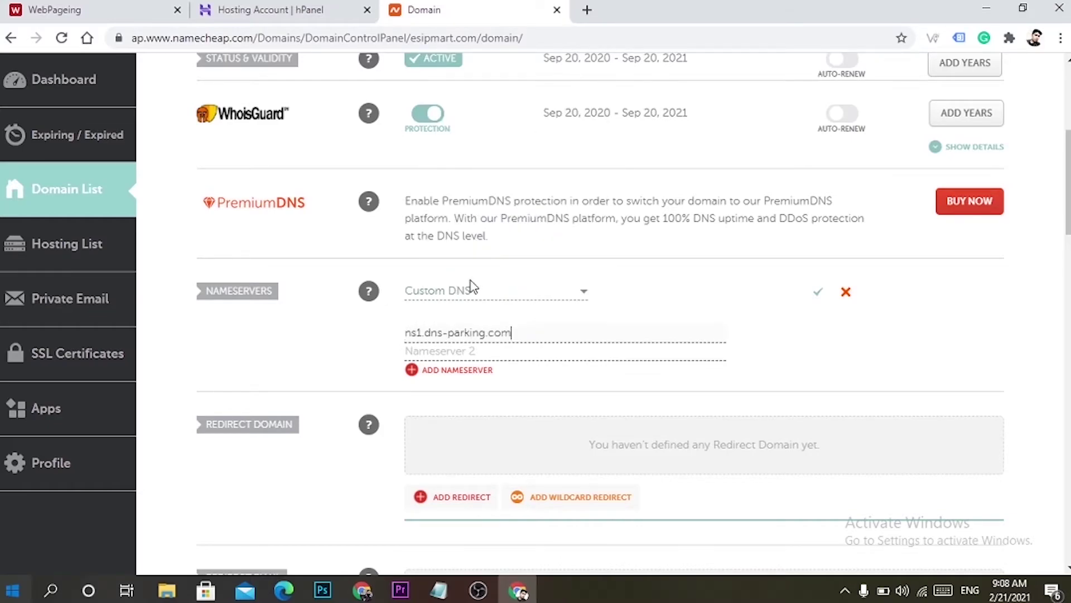
# Step: Copy the second nameserver, ns2.dns-parking.com, from the Hostinger account page into Nameserver 2 in Namecheap and save the nameservers
pyautogui.click(320, 5)
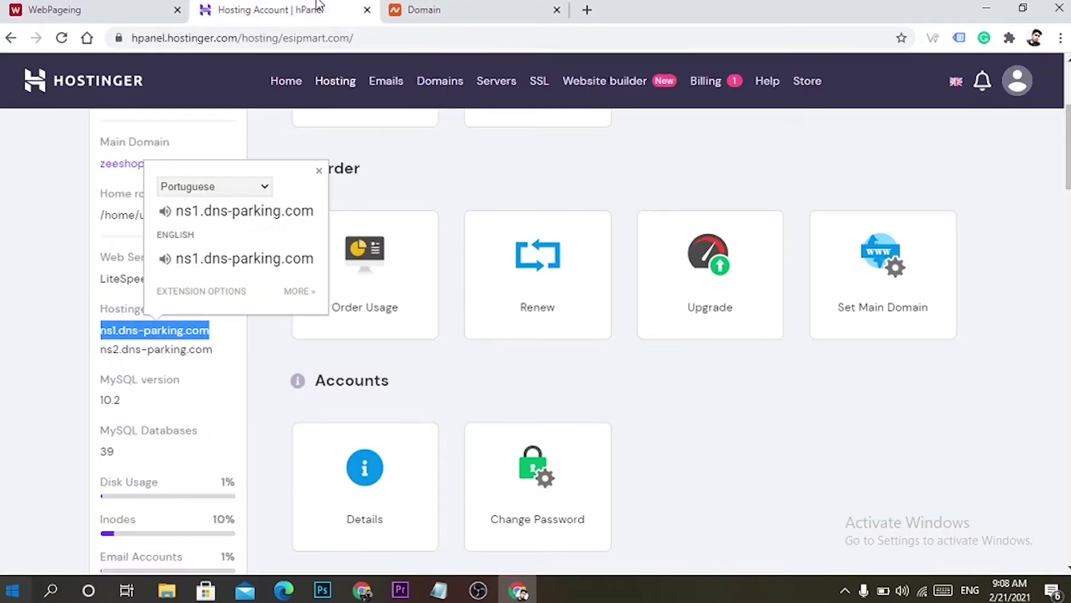
pyautogui.moveTo(219, 353); pyautogui.dragTo(100, 351)
pyautogui.rightClick(116, 348)
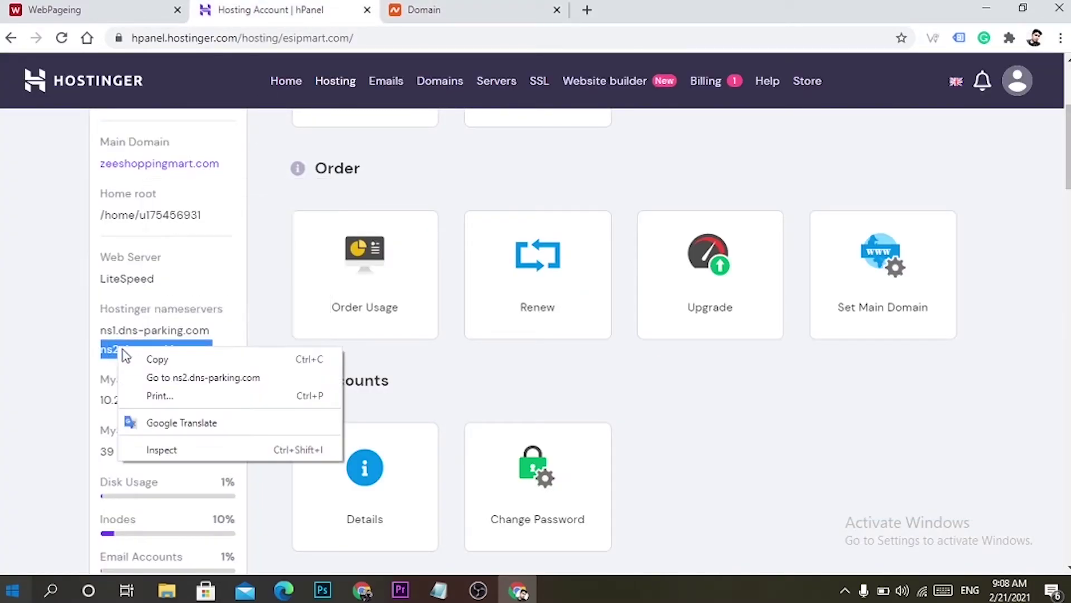
pyautogui.click(156, 360)
pyautogui.click(412, 5)
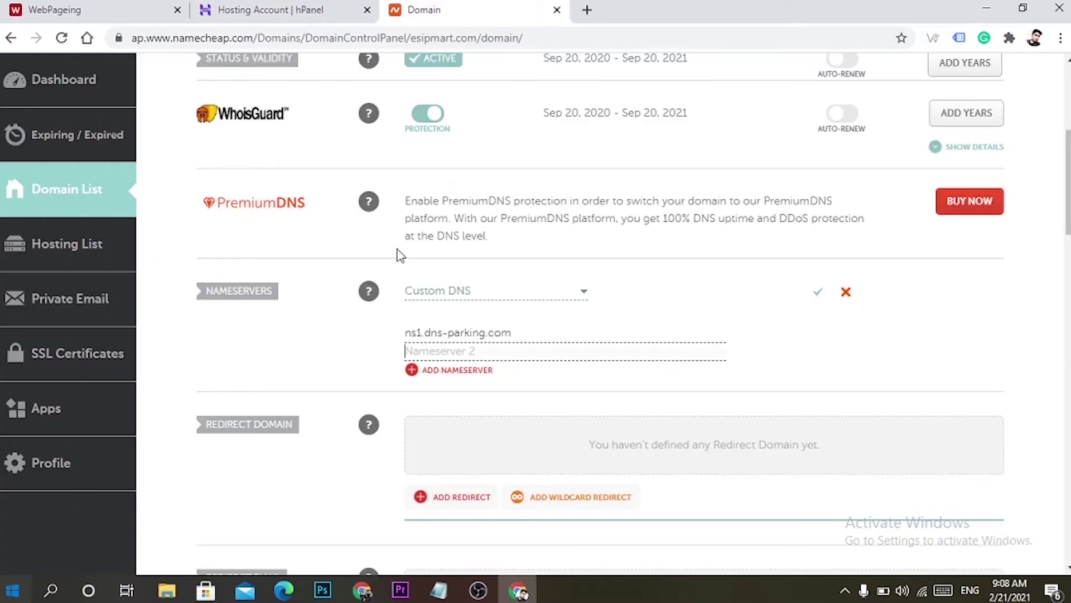
pyautogui.rightClick(470, 352)
pyautogui.click(511, 225)
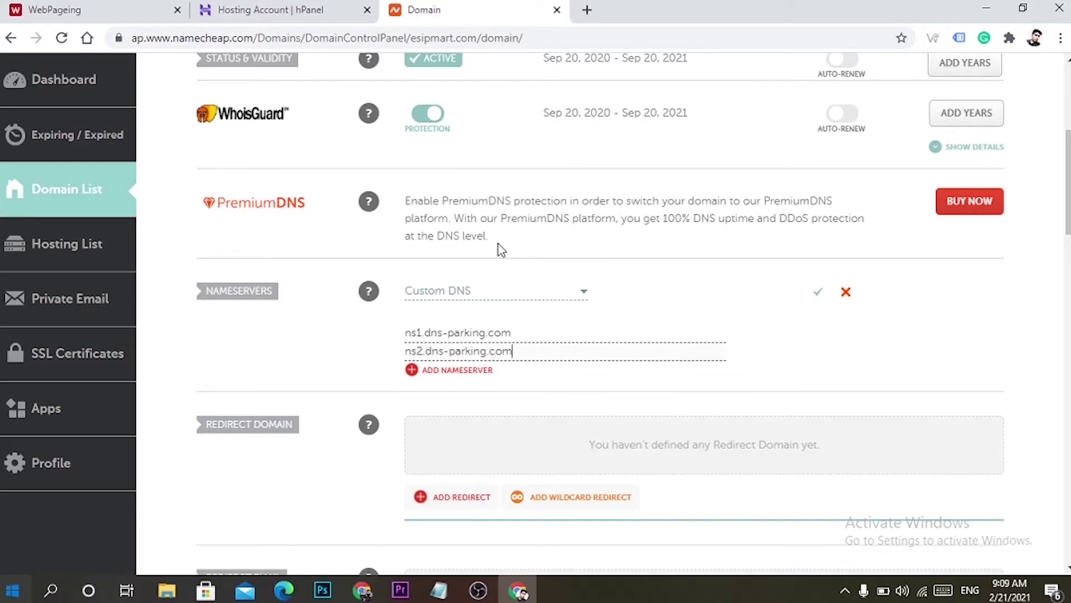
pyautogui.click(820, 293)
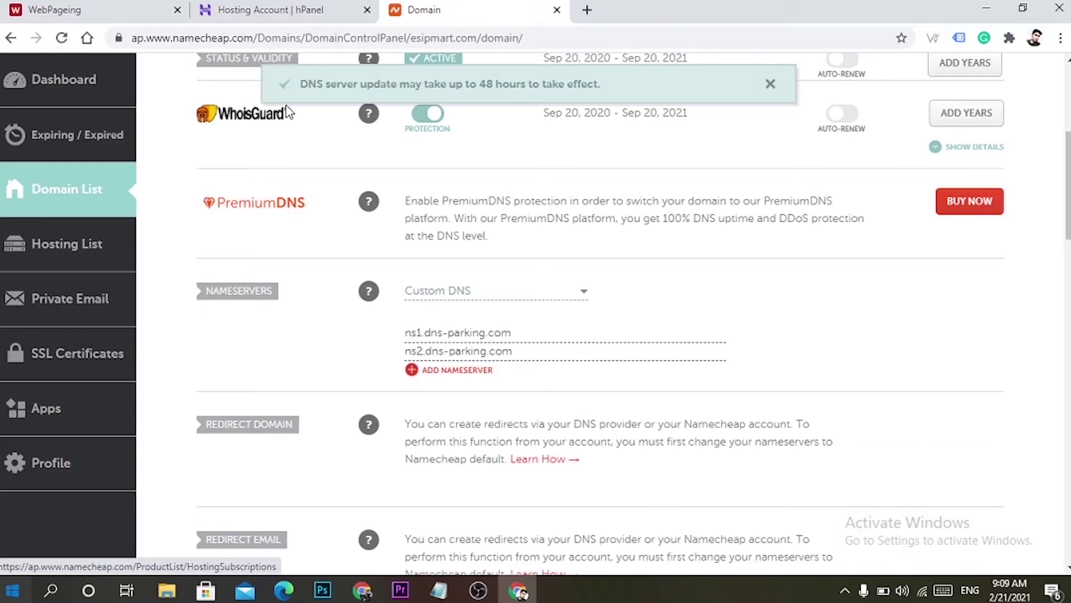
# Step: Return to the Hostinger account page of esipmart.com and open its website Auto Installer
pyautogui.click(268, 2)
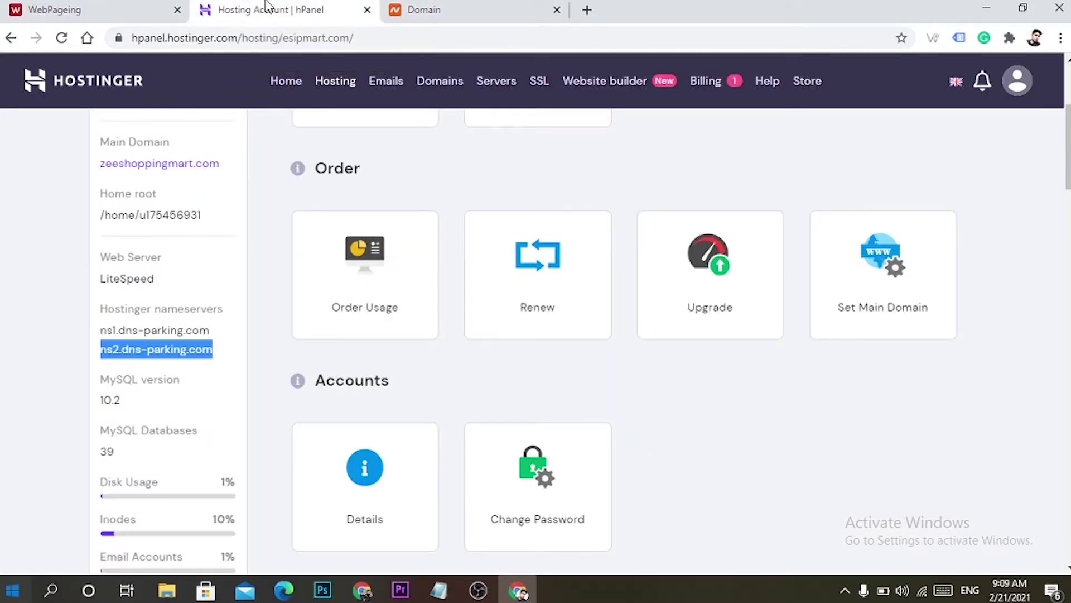
pyautogui.click(402, 6)
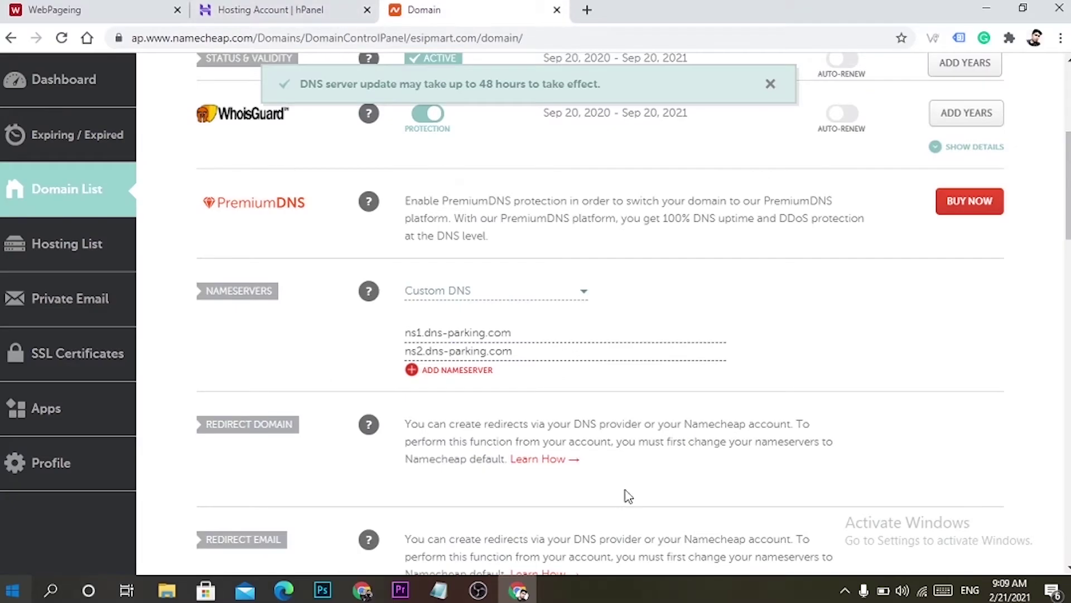
pyautogui.click(300, 10)
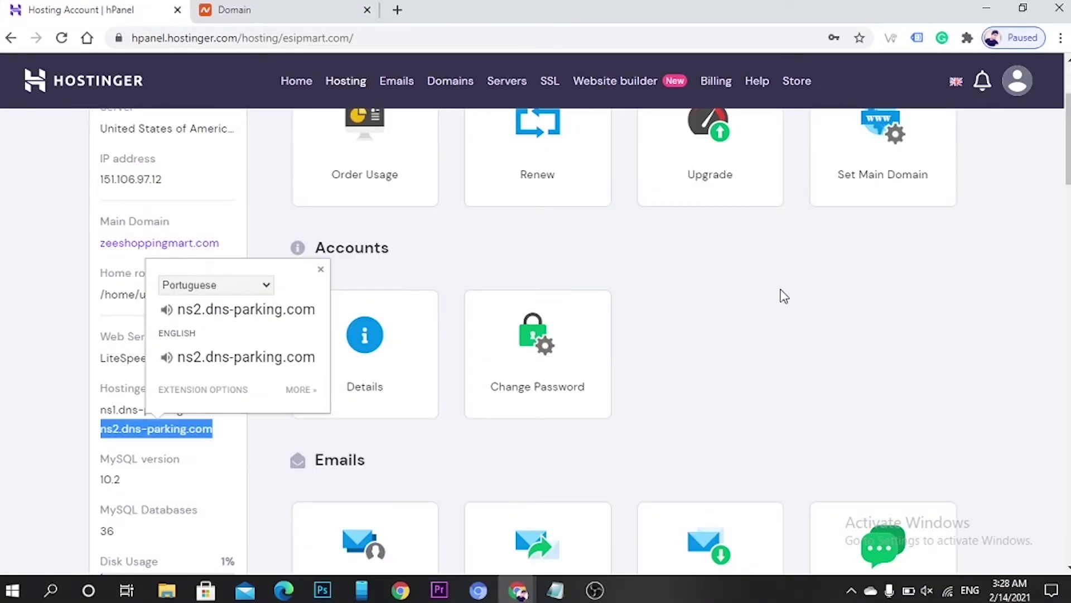
pyautogui.click(784, 296)
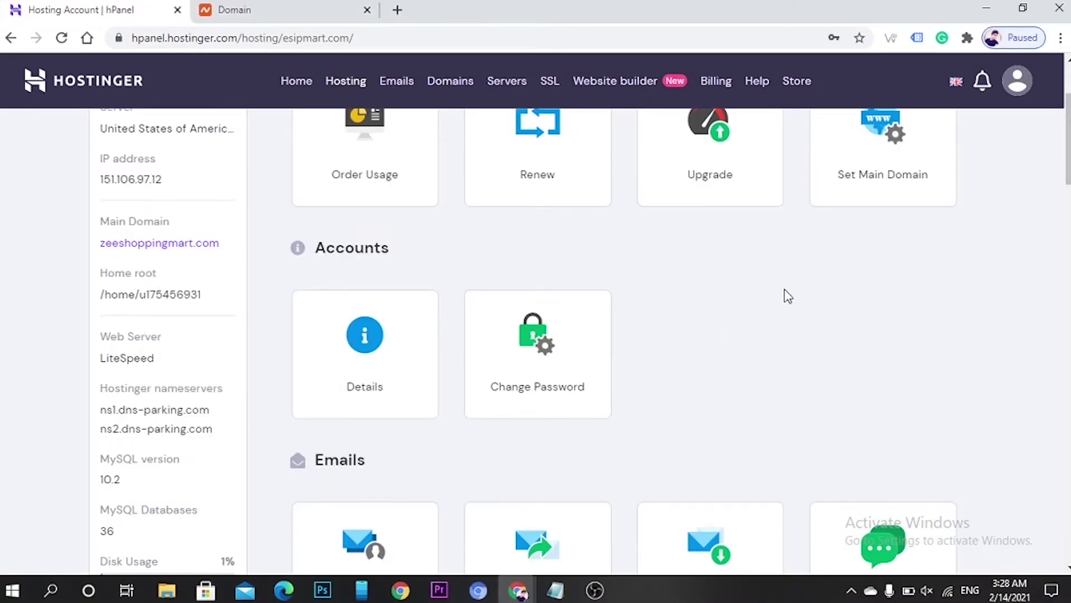
pyautogui.scroll(-15, 787, 294)
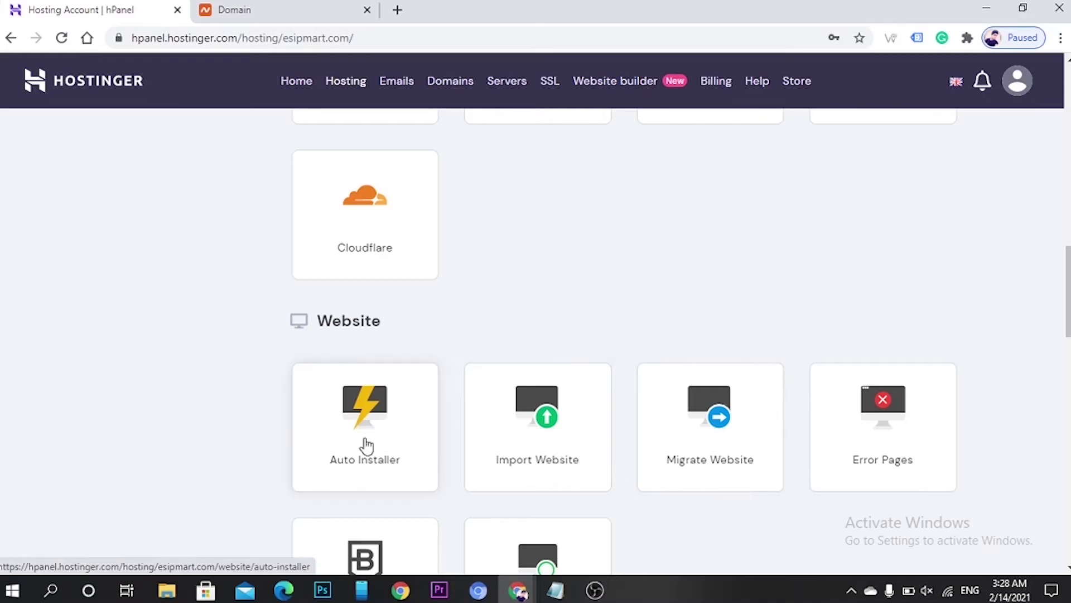
pyautogui.click(346, 436)
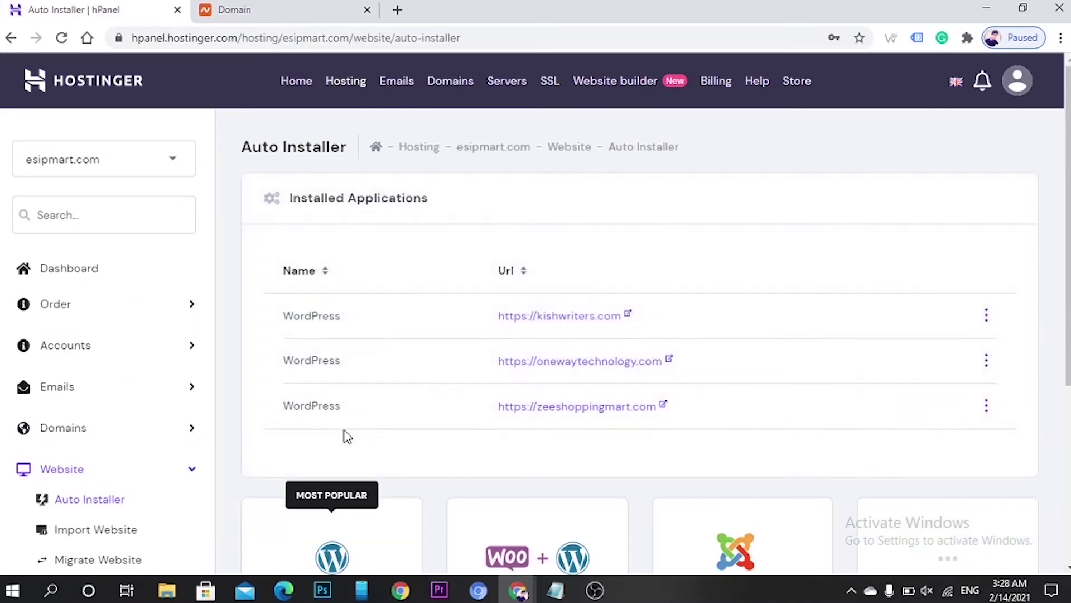
pyautogui.scroll(-4, 406, 427)
pyautogui.scroll(-1, 407, 428)
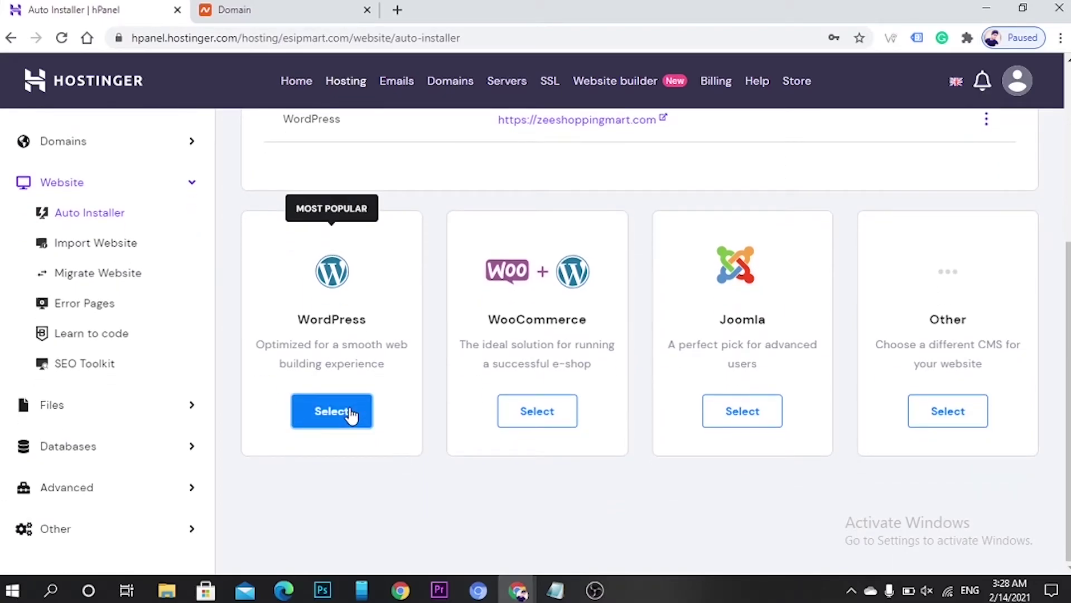
pyautogui.click(352, 415)
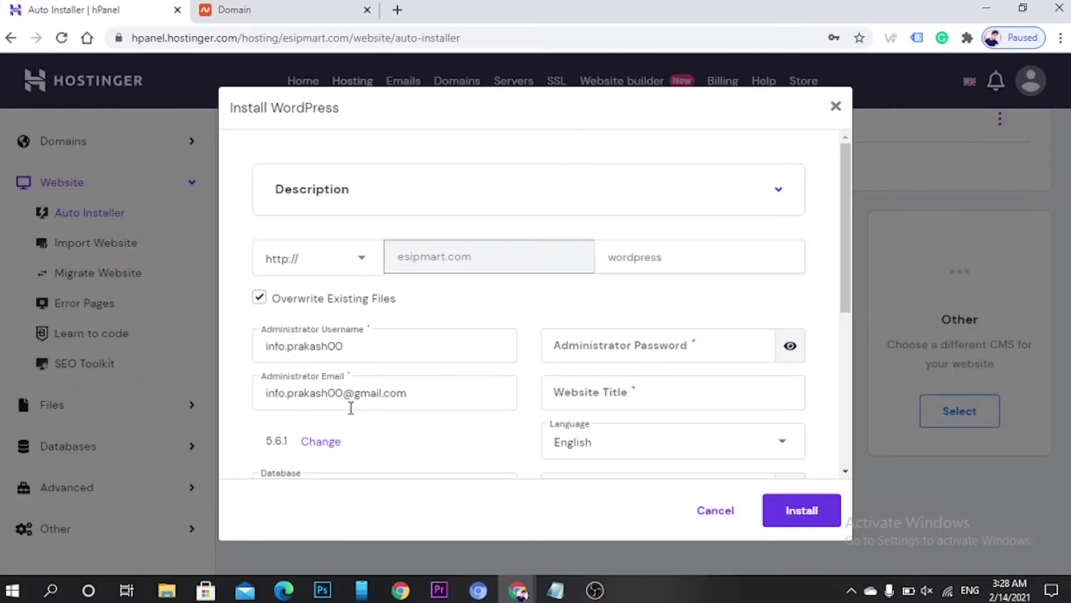
pyautogui.click(357, 265)
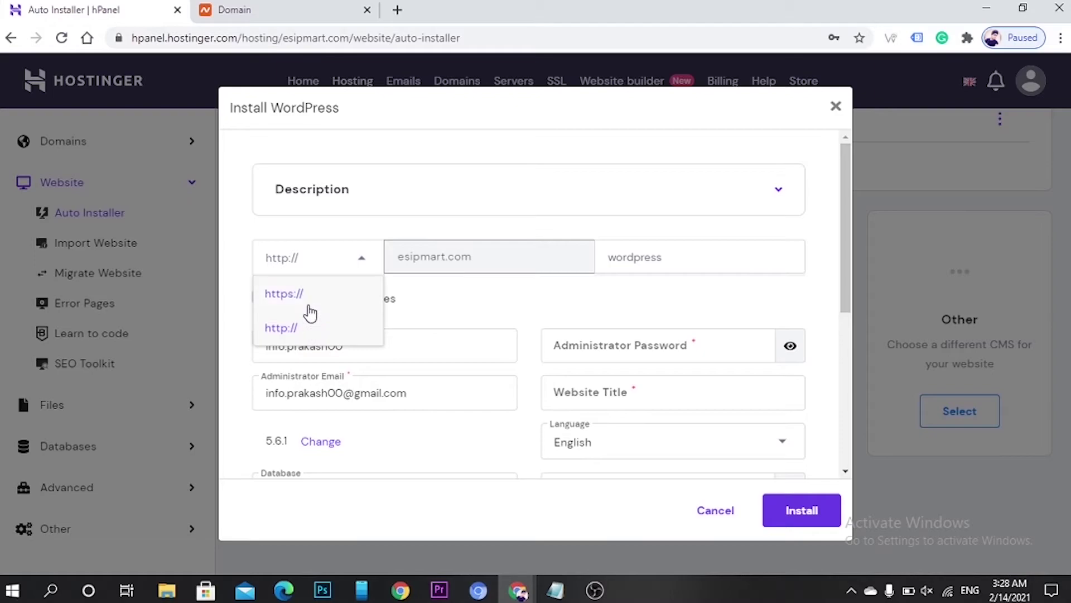
pyautogui.click(310, 307)
# Step: Clear the prefilled administrator username and administrator email in the WordPress installation form
pyautogui.click(388, 352)
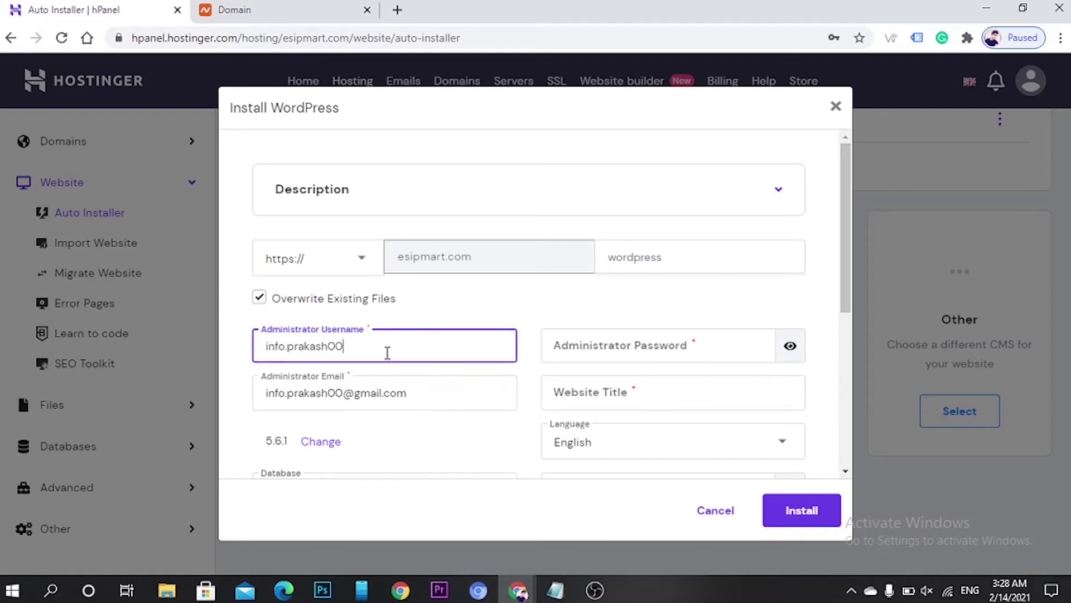
pyautogui.moveTo(366, 354); pyautogui.dragTo(219, 341)
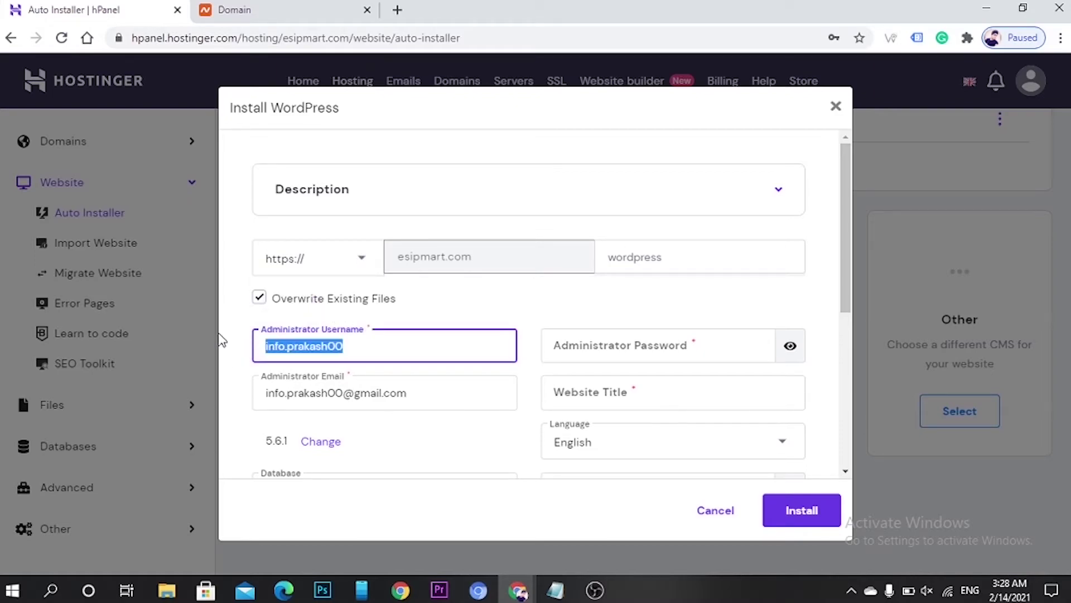
pyautogui.press('BackSpace')
pyautogui.moveTo(464, 399); pyautogui.dragTo(220, 403)
pyautogui.press('BackSpace')
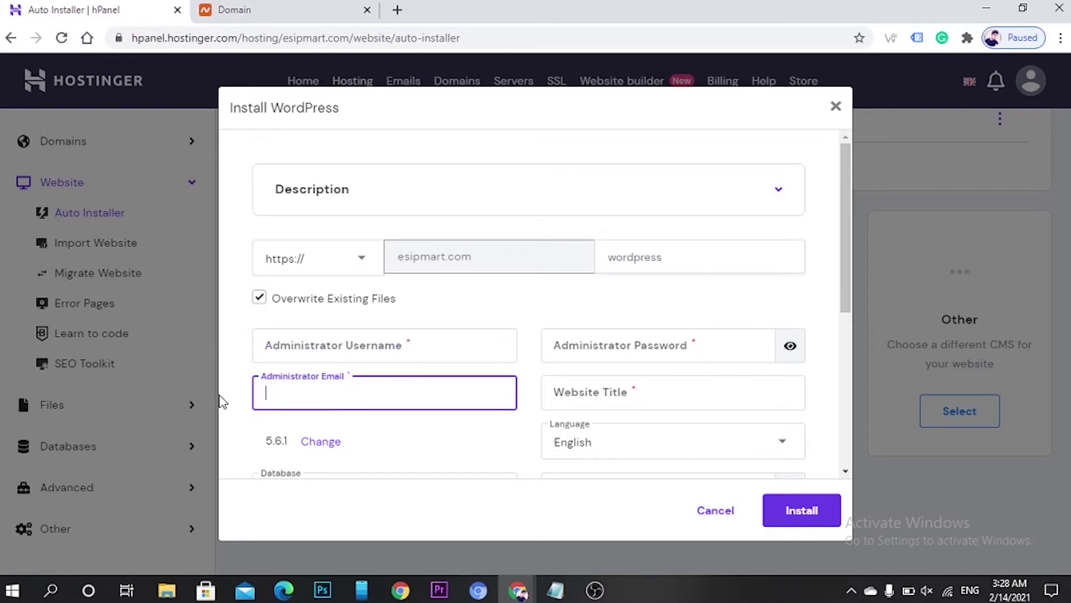
pyautogui.click(659, 392)
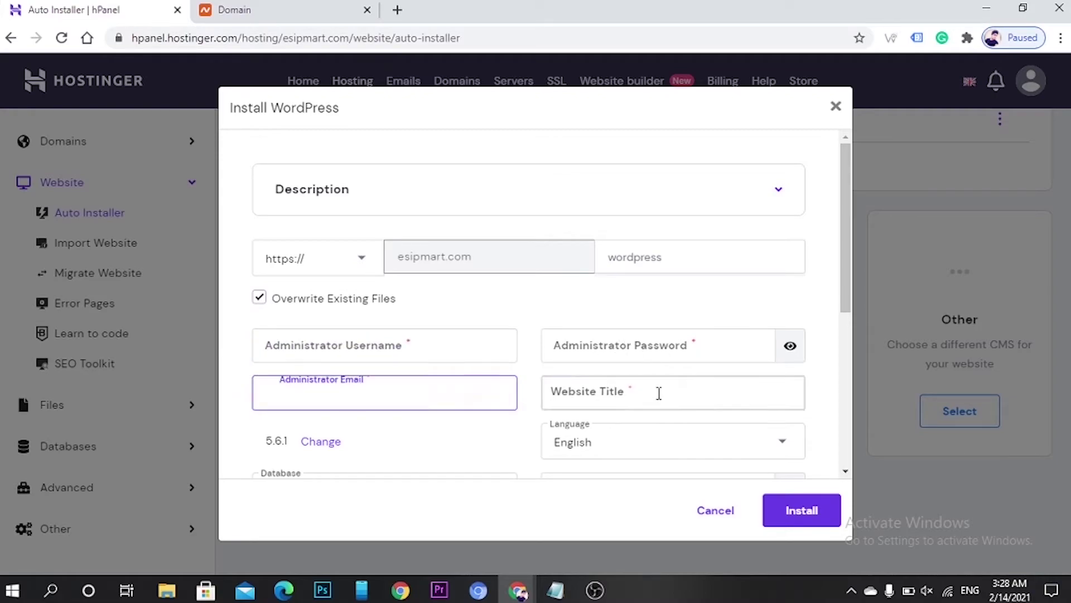
pyautogui.click(373, 349)
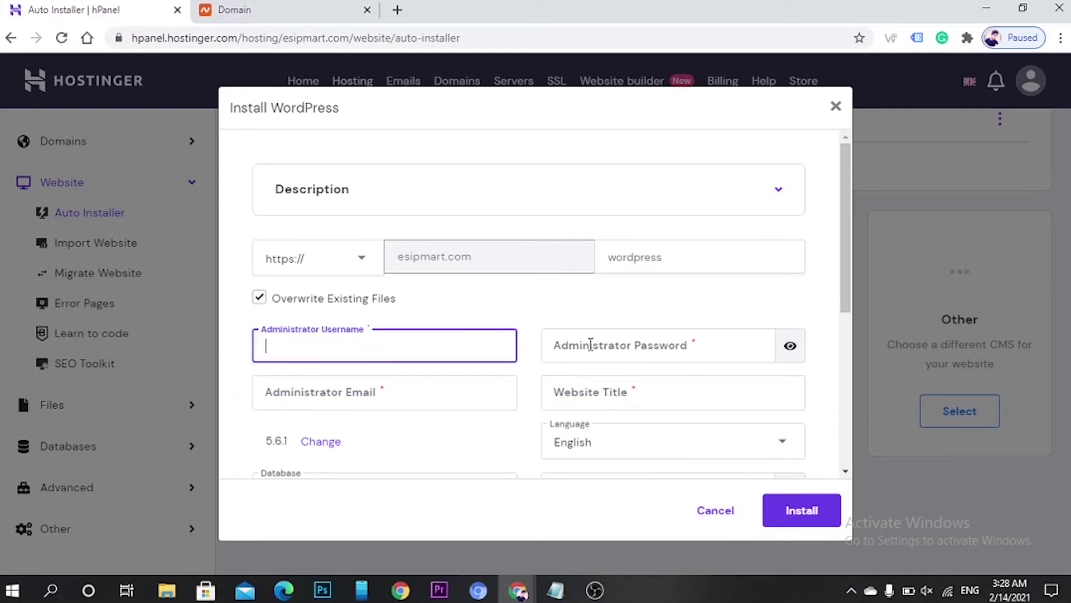
pyautogui.click(616, 338)
pyautogui.click(421, 402)
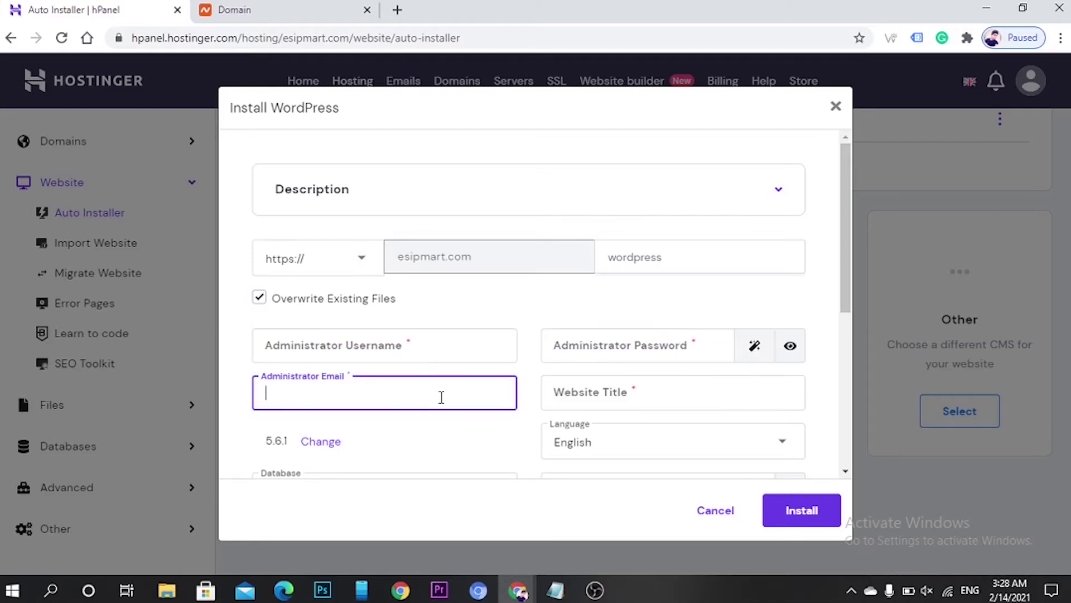
pyautogui.click(669, 393)
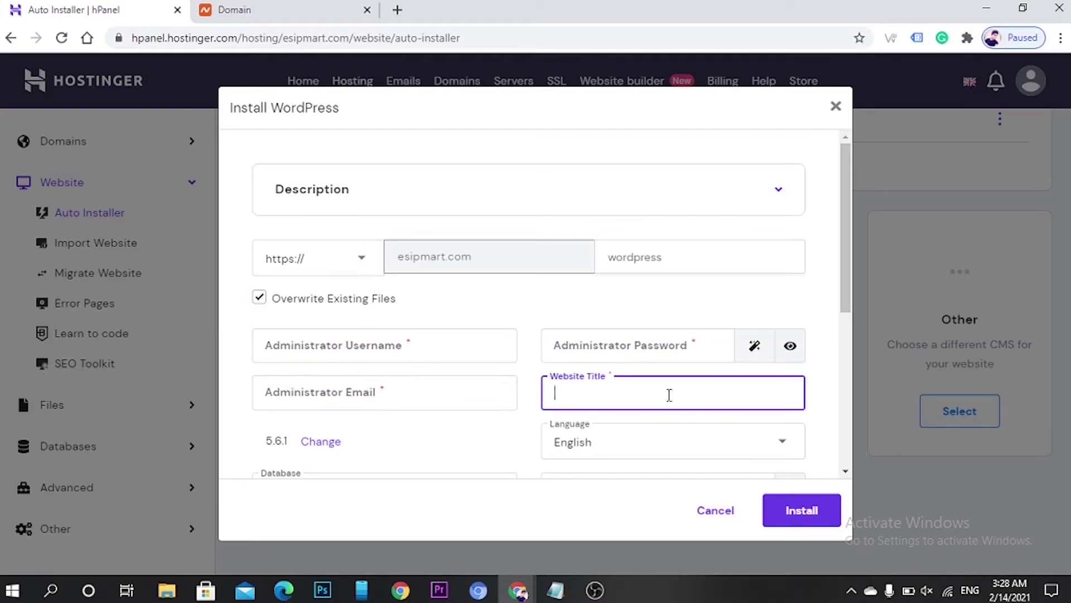
# Step: Enter the administrator username for the WordPress site, starting with a capital letter
pyautogui.click(389, 354)
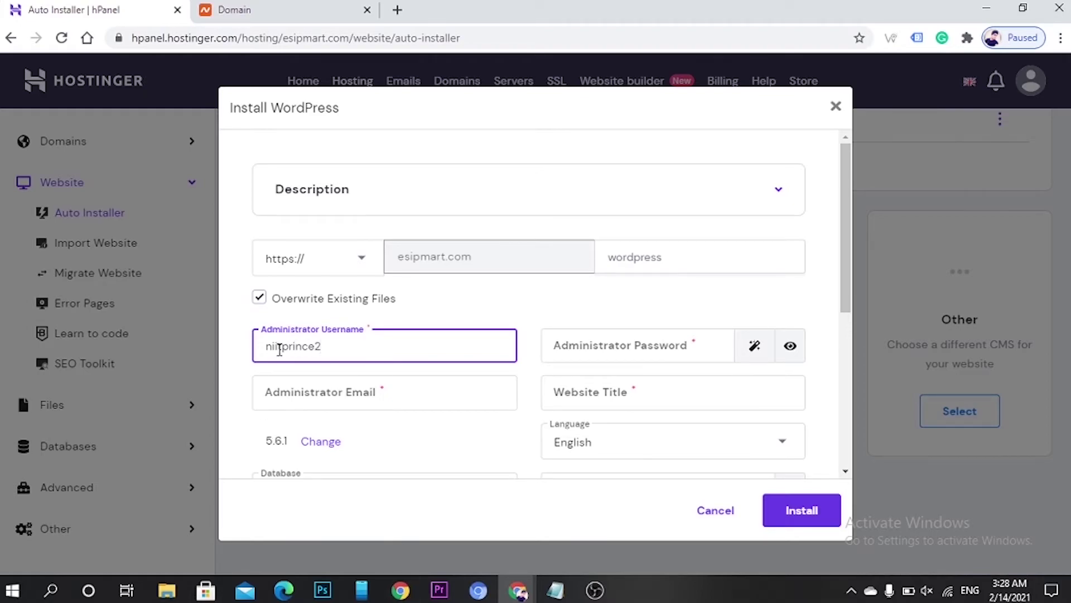
pyautogui.press('Home')
pyautogui.hotkey('shift', 'Right')
pyautogui.write('N')
# Step: Enter the administrator password and the administrator email for the WordPress site
pyautogui.click(598, 351)
pyautogui.click(756, 343)
pyautogui.click(791, 351)
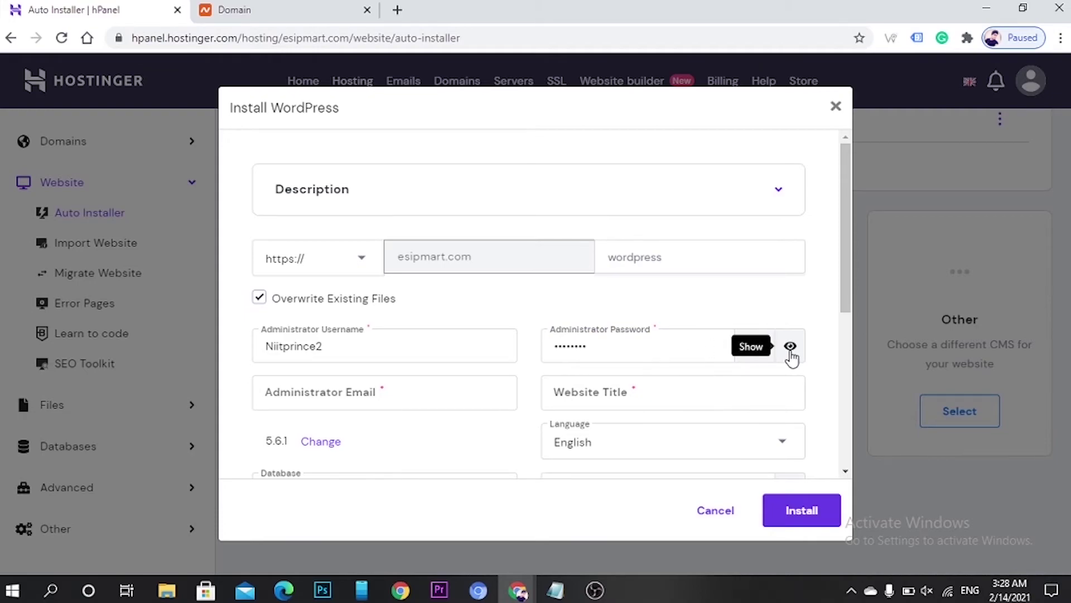
pyautogui.click(364, 396)
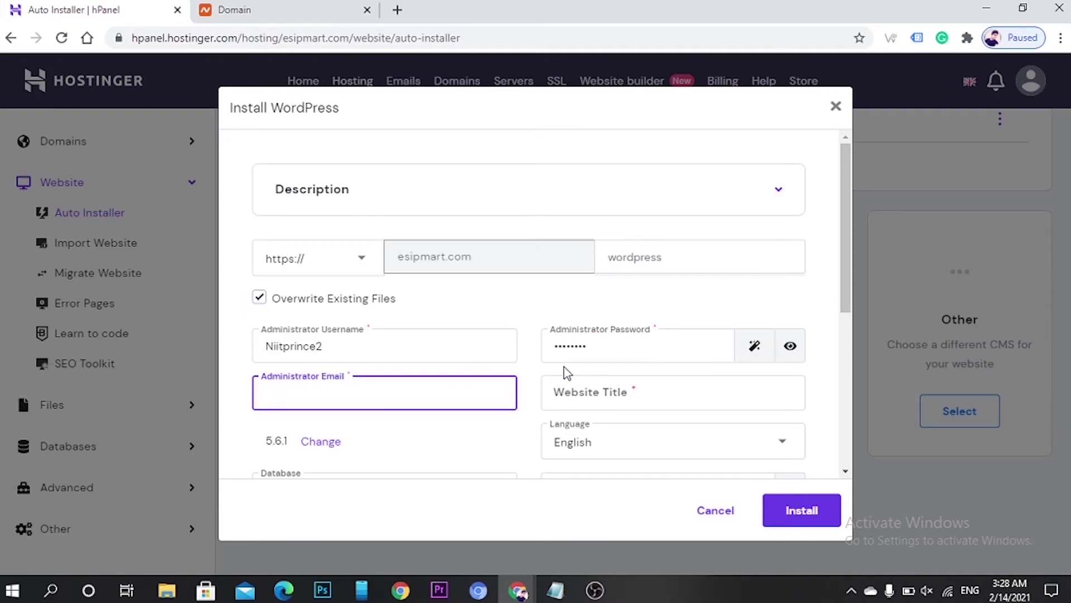
pyautogui.click(790, 347)
pyautogui.moveTo(664, 354); pyautogui.dragTo(548, 372)
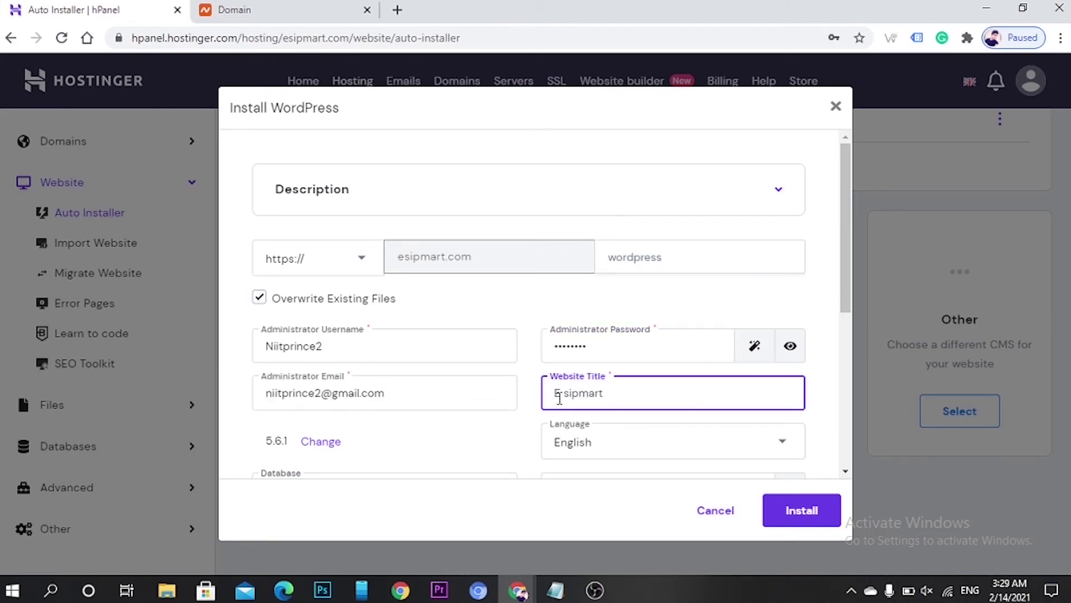
# Step: Set the website title of the WordPress site to E-Sipmart
pyautogui.click(560, 393)
pyautogui.press('End')
pyautogui.click(570, 394)
pyautogui.press('BackSpace')
pyautogui.write('-')
pyautogui.press('Delete')
pyautogui.write('S')
pyautogui.click(834, 453)
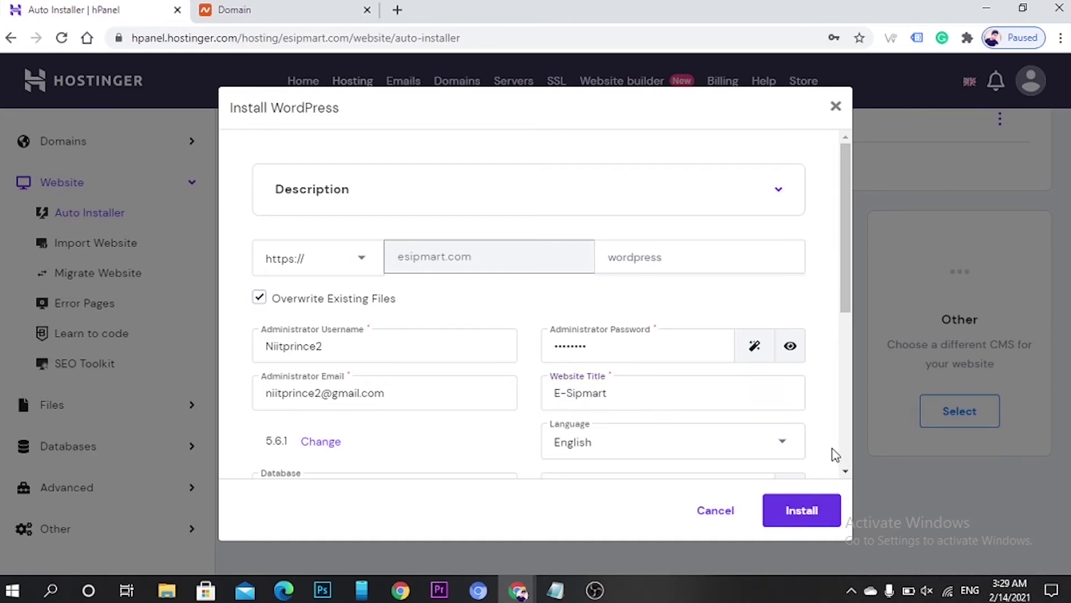
# Step: Install WordPress on esipmart.com and open the site from the list of installed applications
pyautogui.click(834, 508)
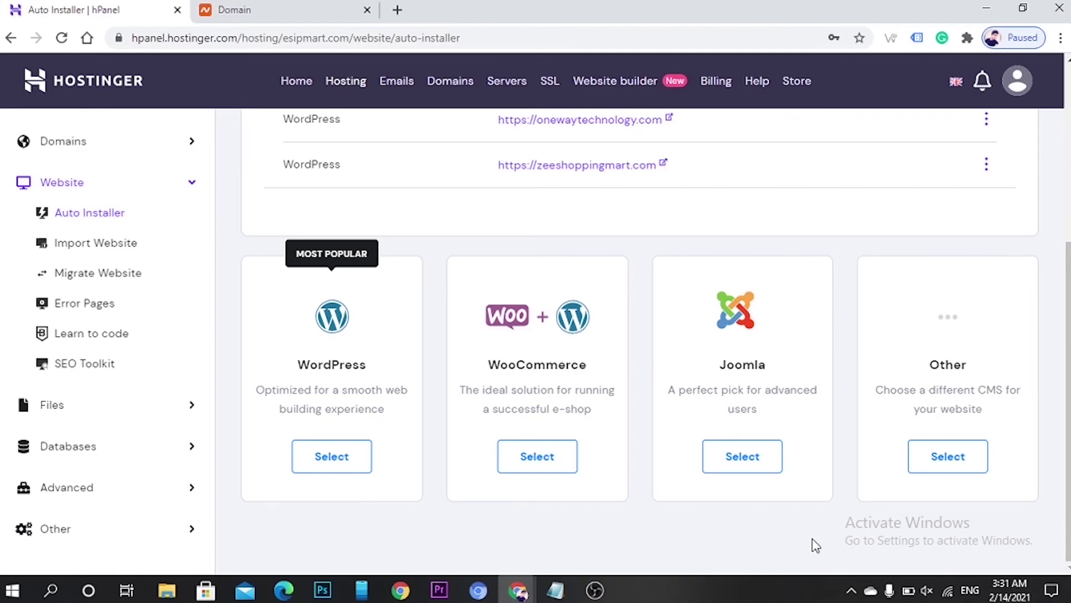
pyautogui.scroll(4, 742, 352)
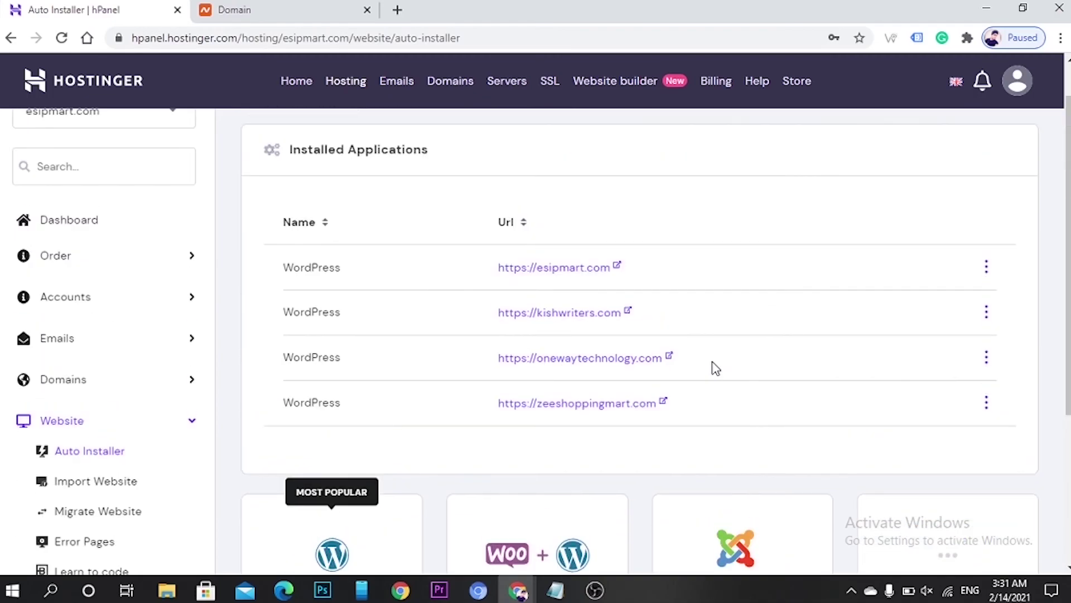
pyautogui.click(578, 271)
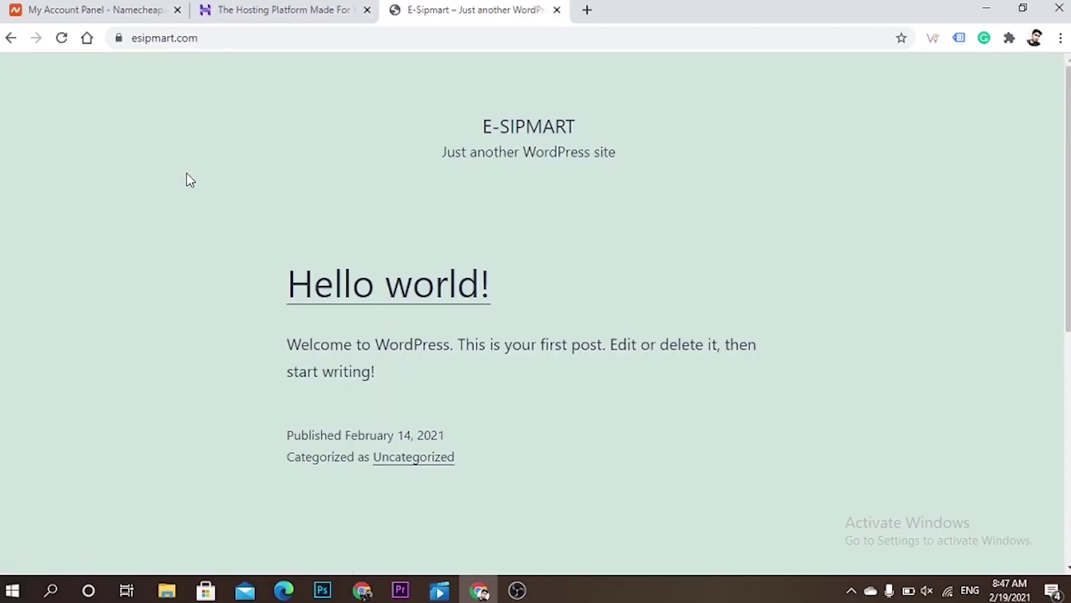